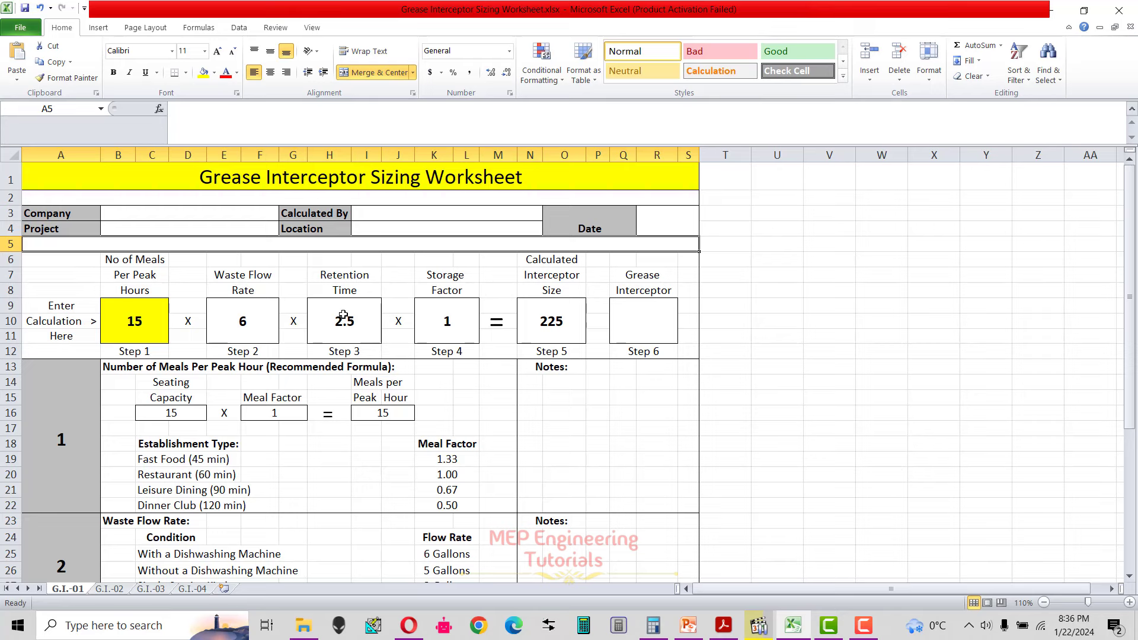
Step: Examine the Number of Meals Per Peak Hour formula, covering seating capacity, meal factor and meals per peak hour
{"action": "left_click", "coordinate": [179, 417]}
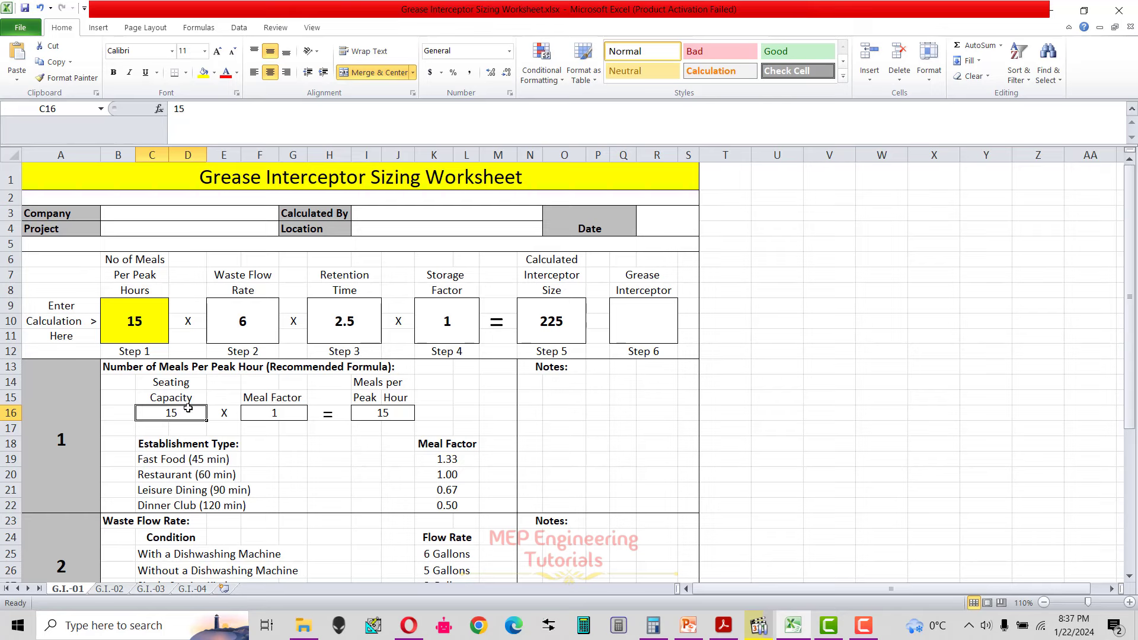
{"action": "left_click_drag", "start_coordinate": [118, 366], "coordinate": [380, 427]}
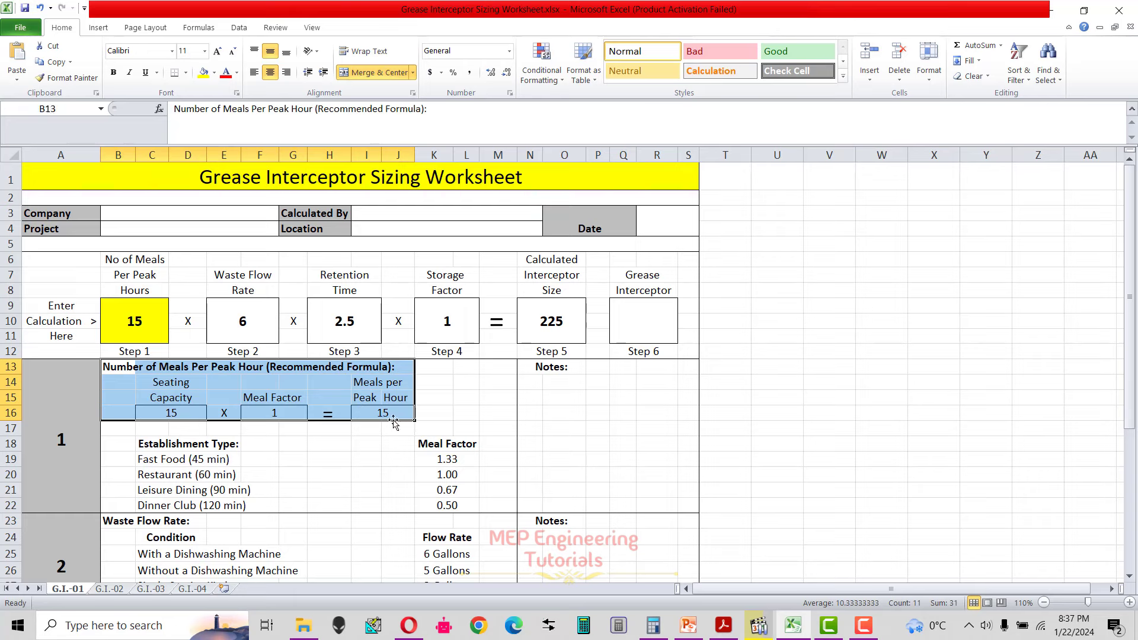
{"action": "left_click", "coordinate": [184, 385]}
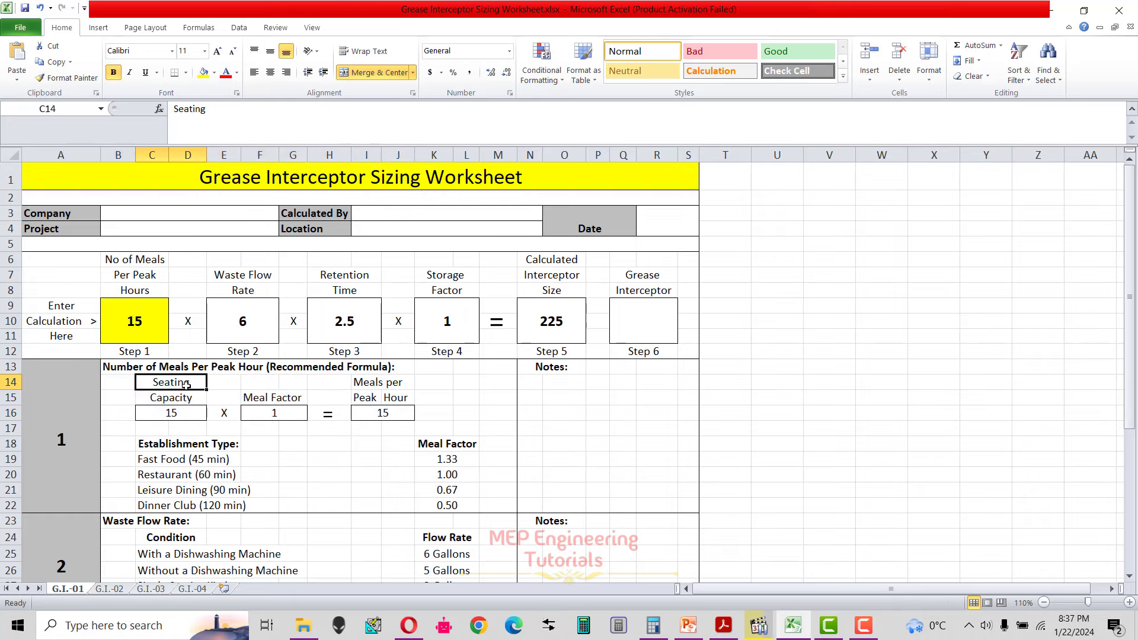
{"action": "left_click", "coordinate": [271, 413]}
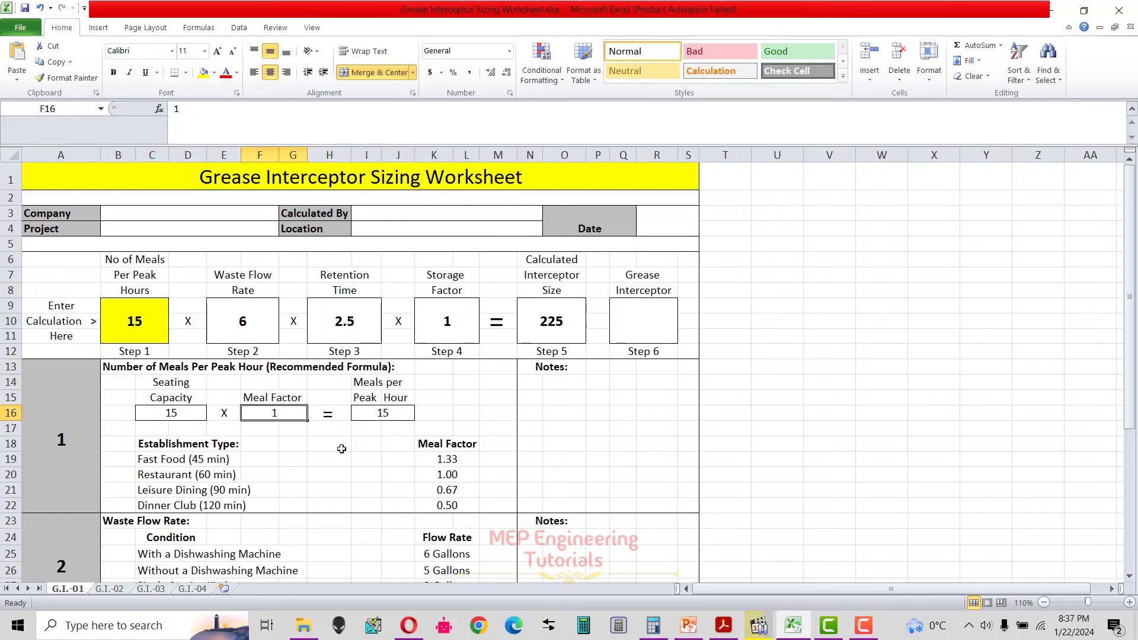
{"action": "left_click", "coordinate": [387, 414]}
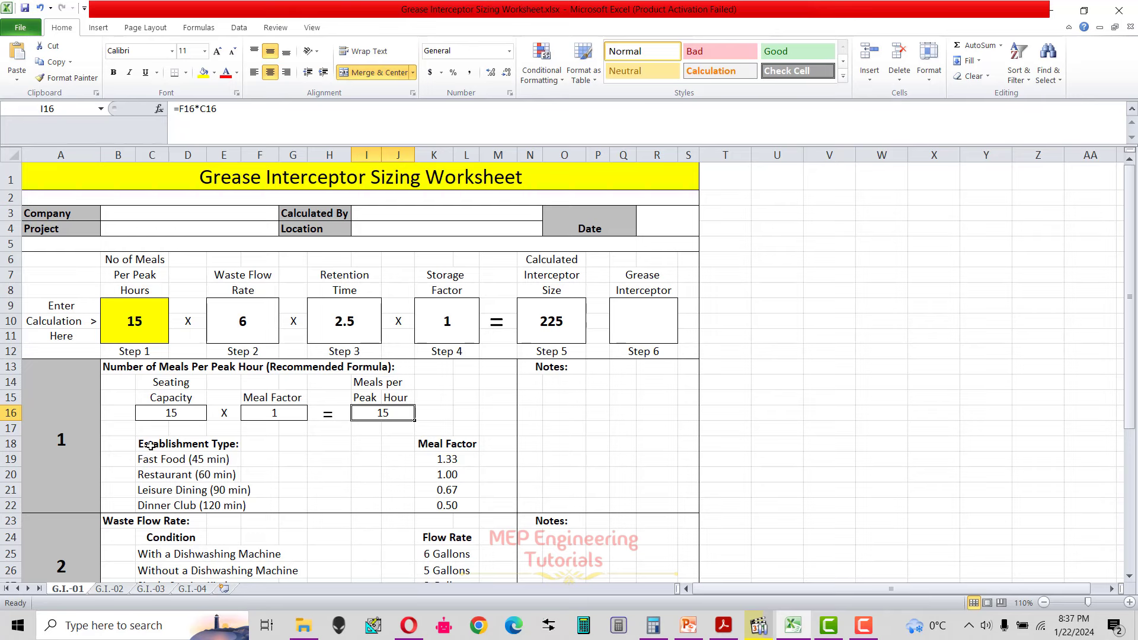
Step: Review the meal factor listed for each establishment type, from Fast Food through Dinner Club
{"action": "left_click_drag", "start_coordinate": [152, 446], "coordinate": [341, 509]}
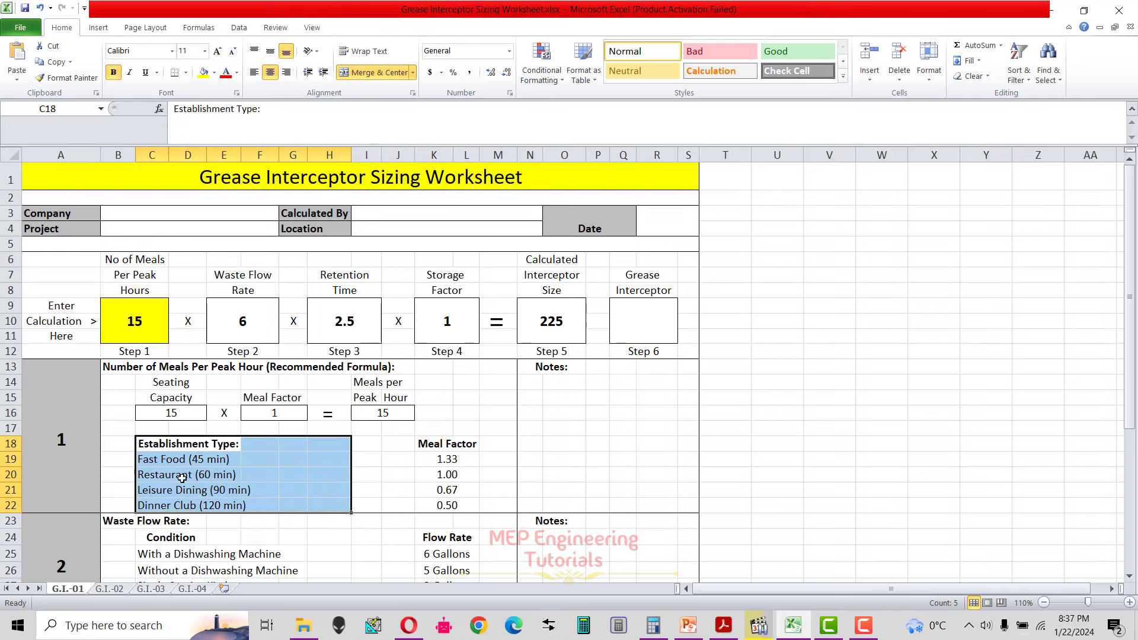
{"action": "left_click_drag", "start_coordinate": [165, 460], "coordinate": [432, 458]}
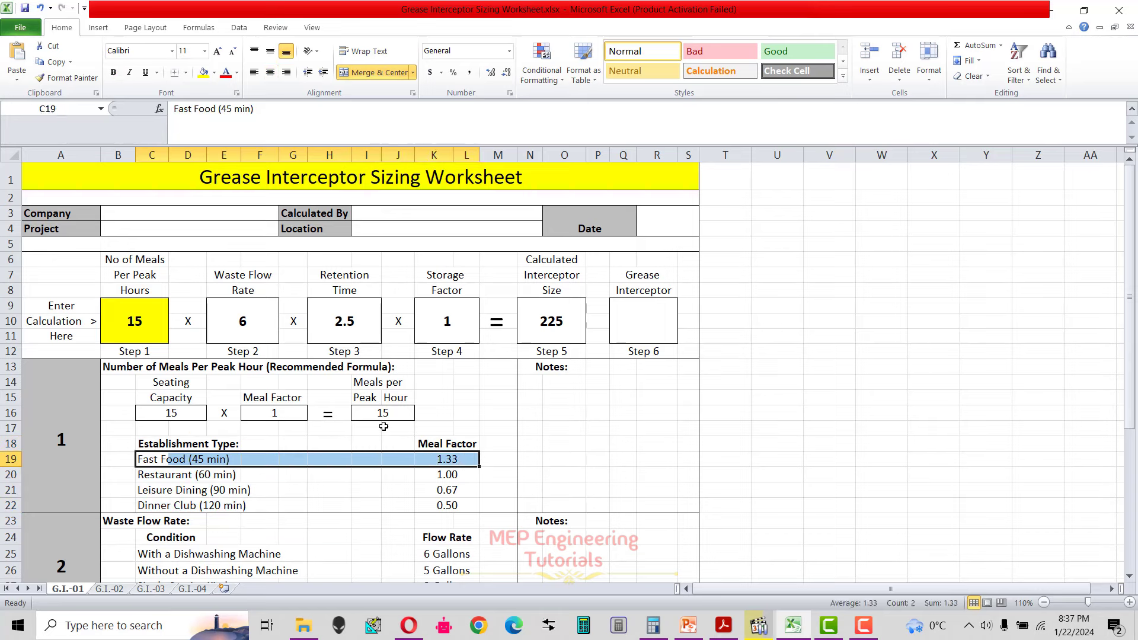
{"action": "left_click", "coordinate": [165, 475]}
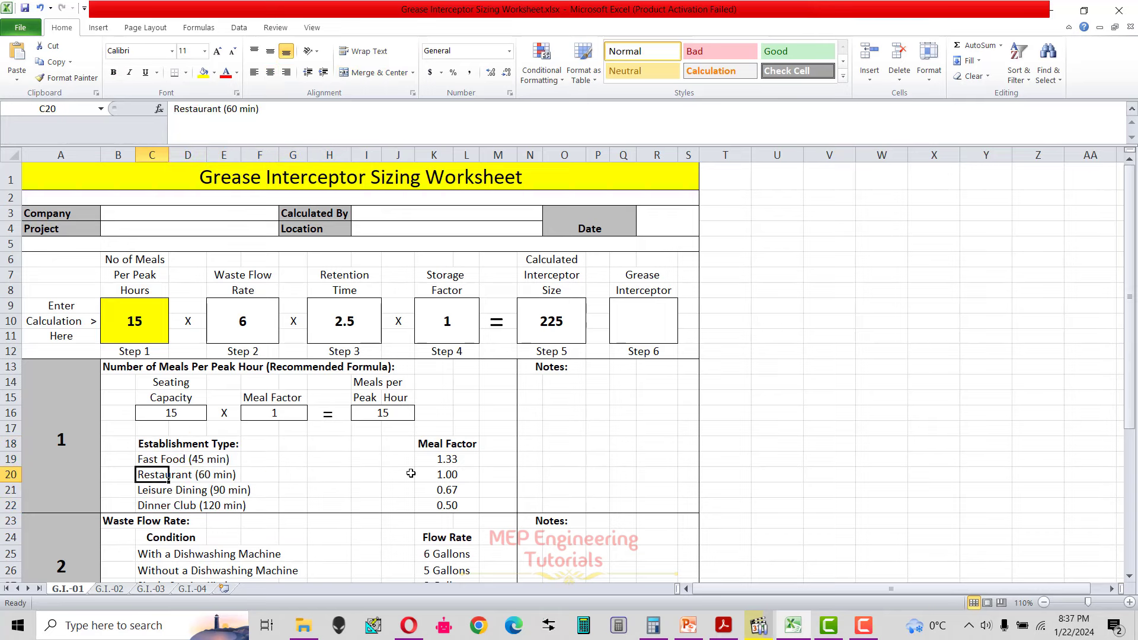
{"action": "left_click", "coordinate": [441, 476]}
{"action": "left_click", "coordinate": [163, 496]}
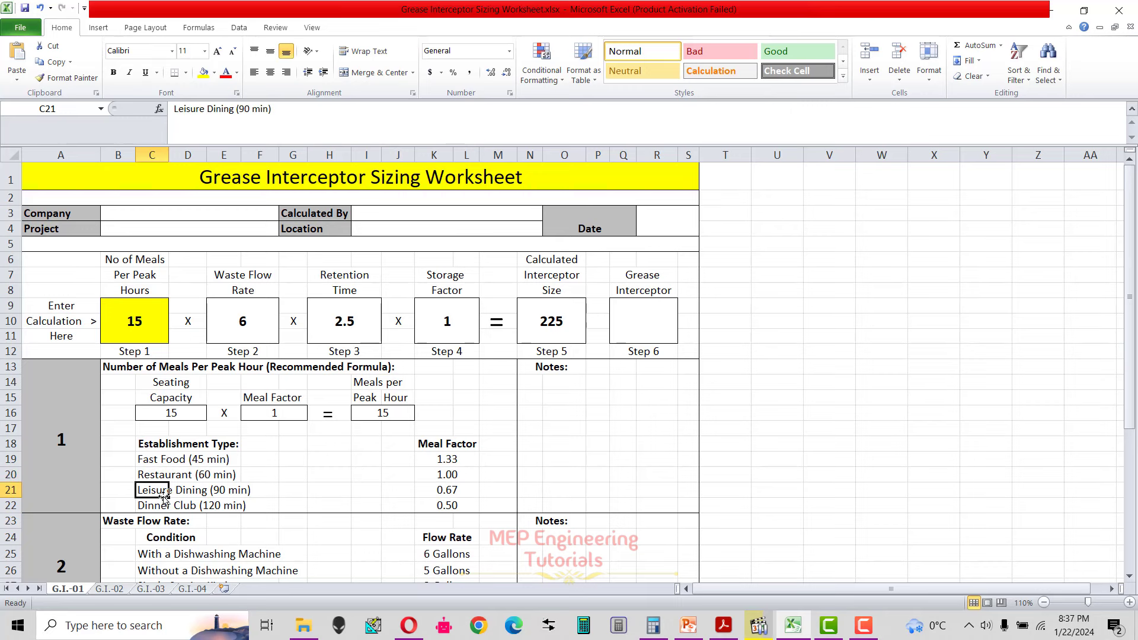
{"action": "left_click", "coordinate": [223, 495]}
{"action": "left_click", "coordinate": [459, 493]}
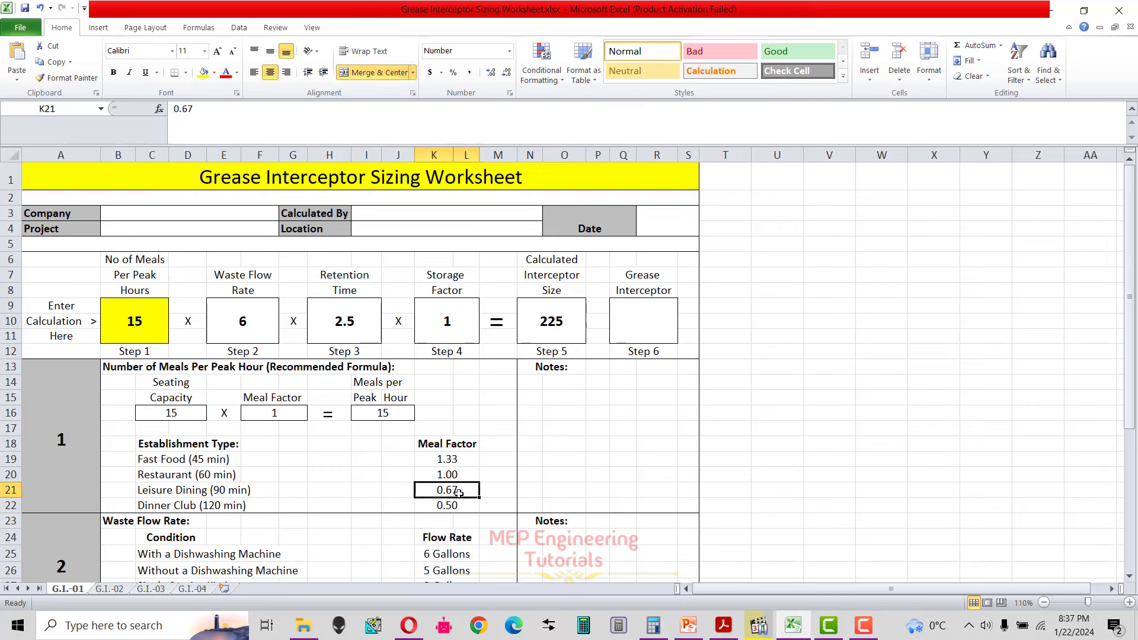
{"action": "left_click", "coordinate": [185, 509]}
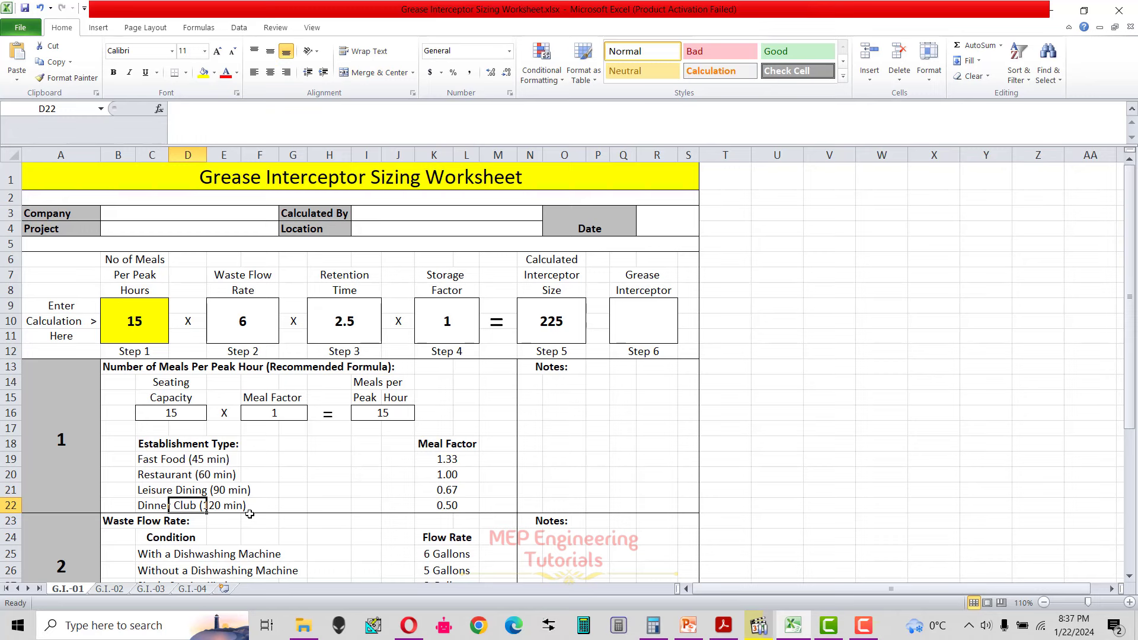
{"action": "left_click", "coordinate": [444, 506]}
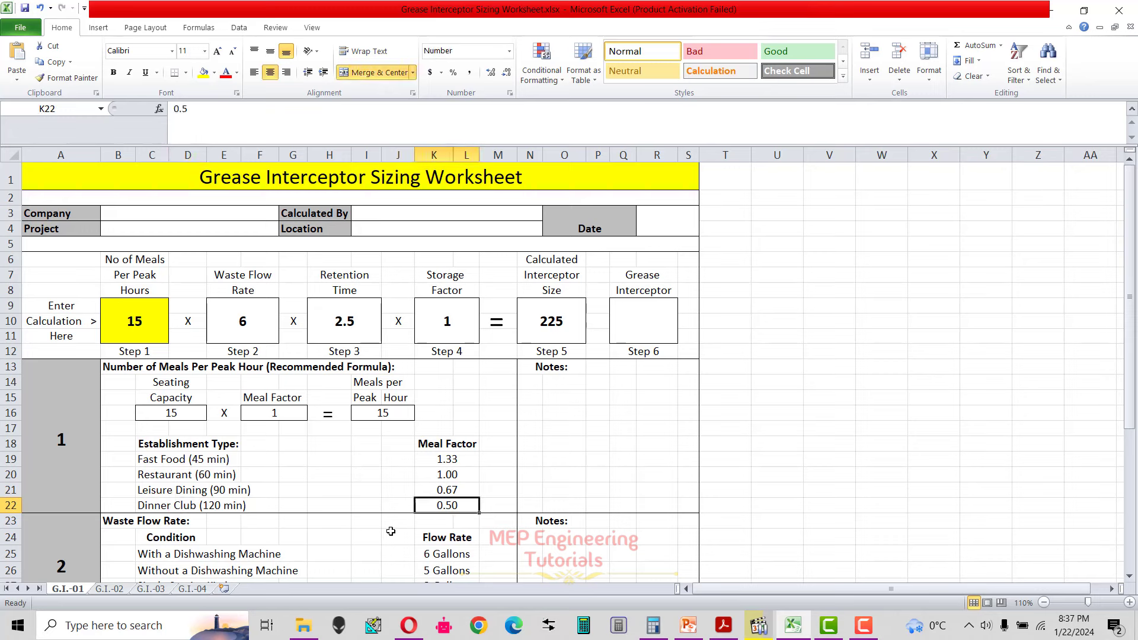
Step: Check the Restaurant (60 min) meal factor and set the seating capacity in C16 to 25
{"action": "left_click_drag", "start_coordinate": [146, 474], "coordinate": [422, 483]}
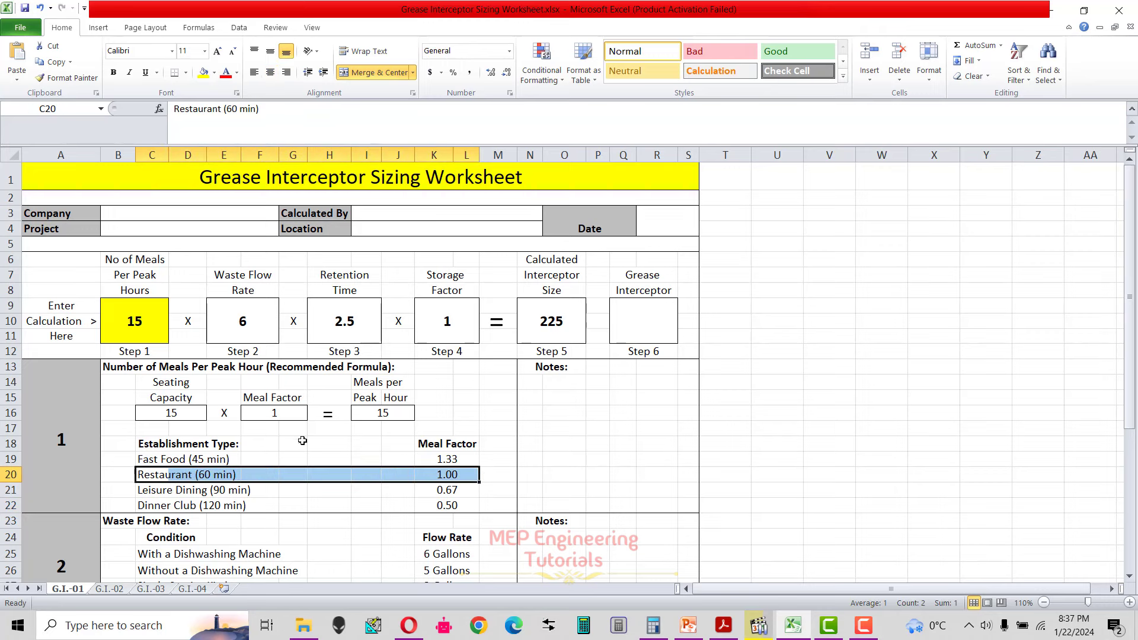
{"action": "left_click", "coordinate": [277, 410]}
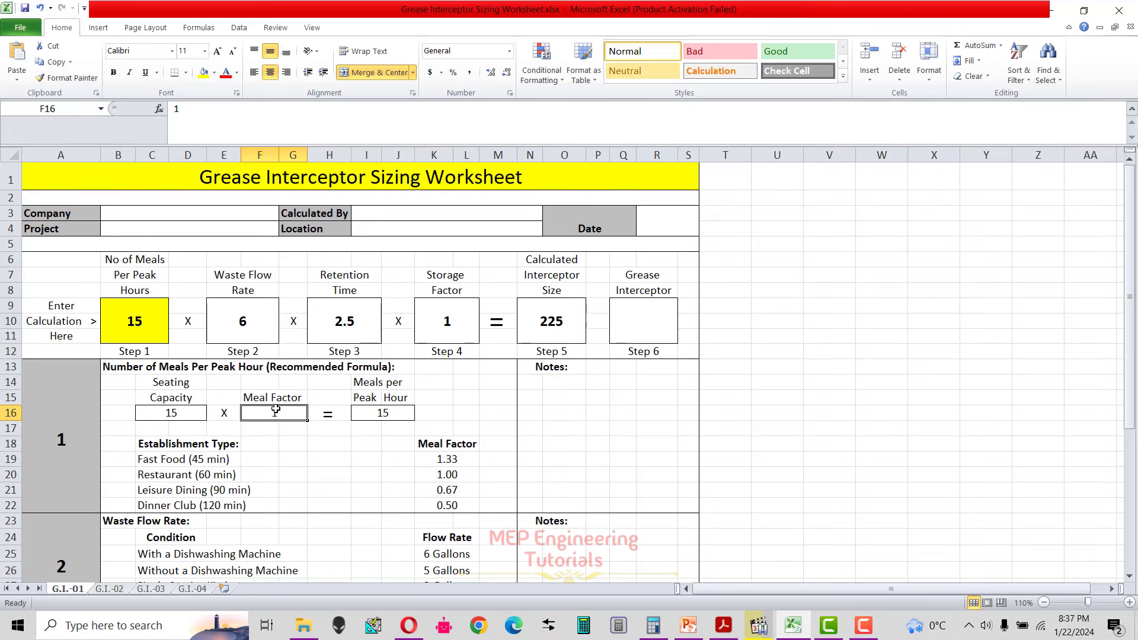
{"action": "left_click", "coordinate": [171, 415]}
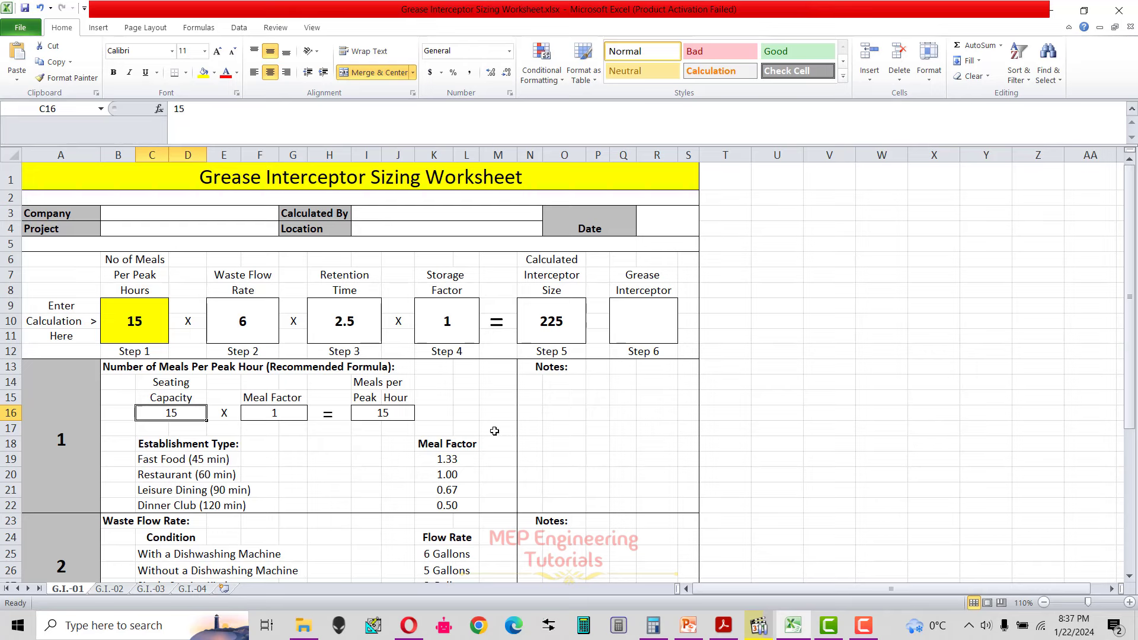
{"action": "type", "text": "25"}
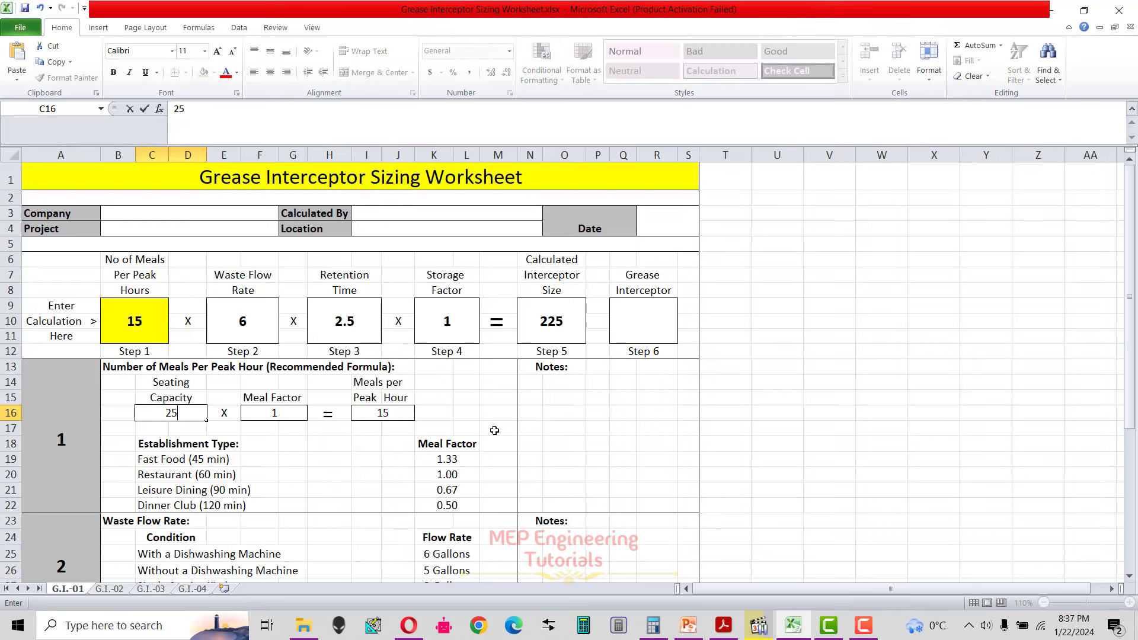
{"action": "key", "text": "Tab"}
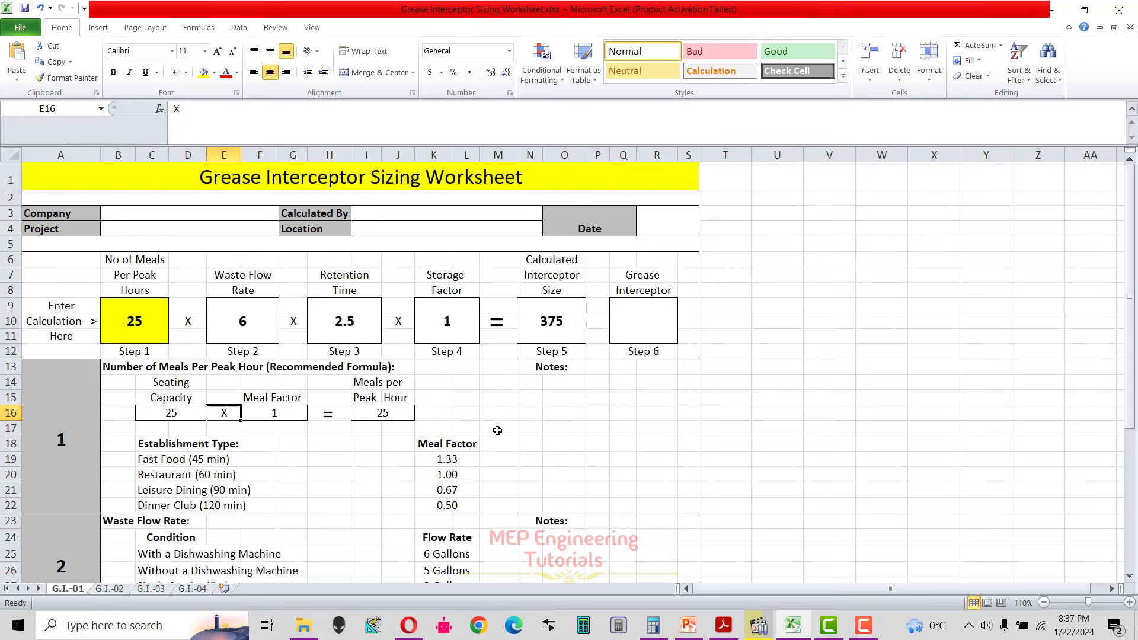
Step: Inspect the meals per peak hour result, the restaurant meal factor behind it, and the linked Step 1 cell
{"action": "left_click", "coordinate": [396, 416]}
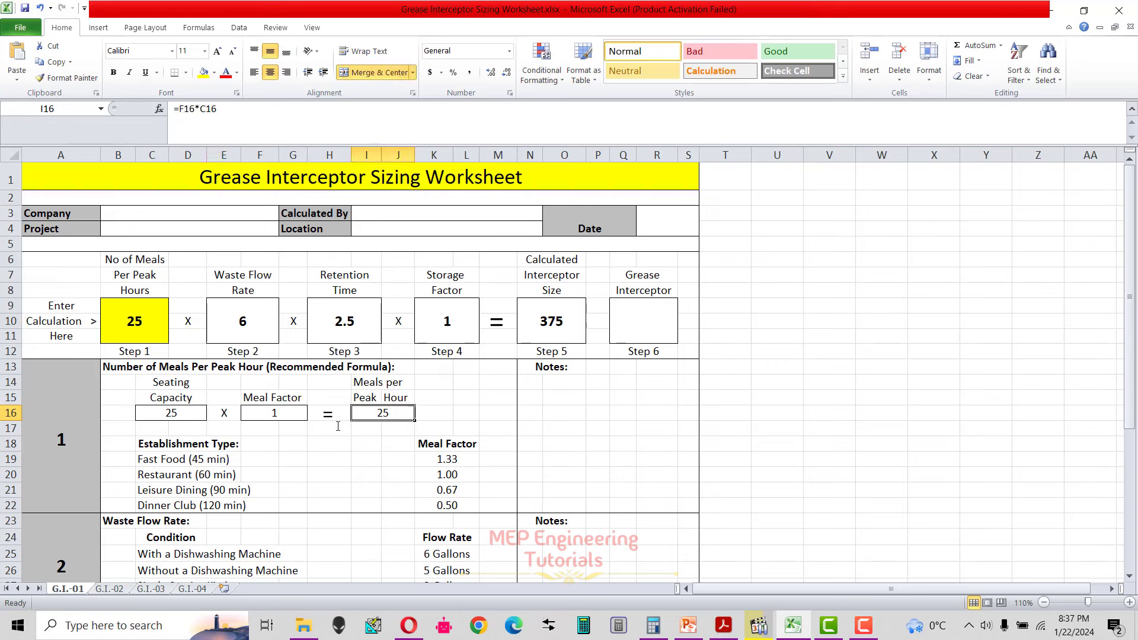
{"action": "left_click", "coordinate": [272, 413]}
{"action": "left_click", "coordinate": [380, 411]}
{"action": "left_click_drag", "start_coordinate": [159, 475], "coordinate": [450, 477]}
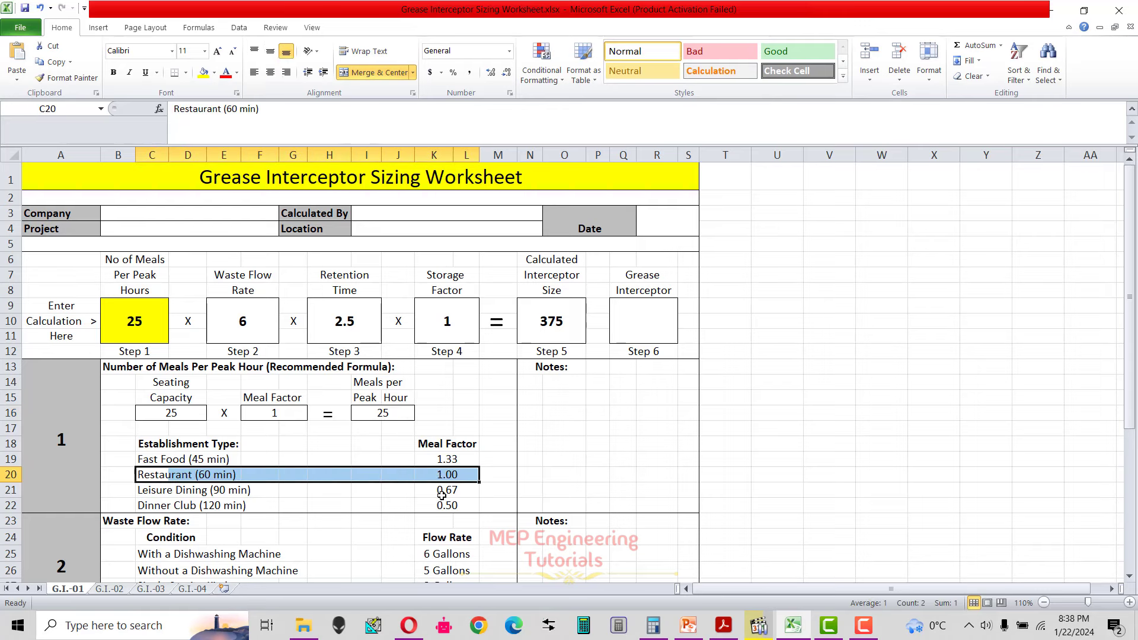
{"action": "left_click", "coordinate": [146, 324]}
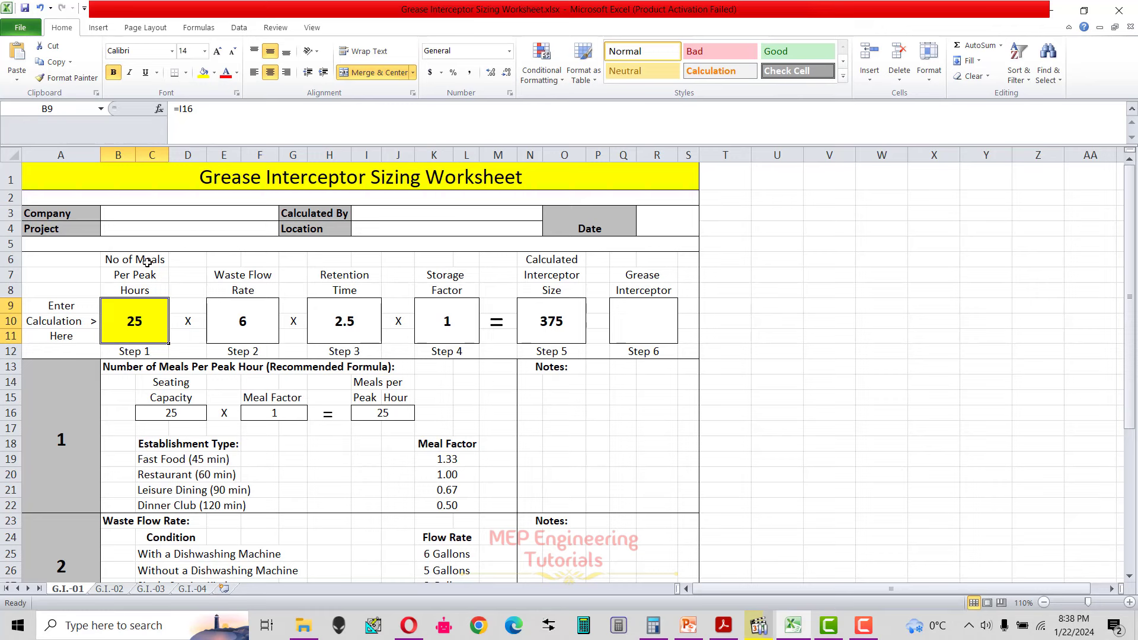
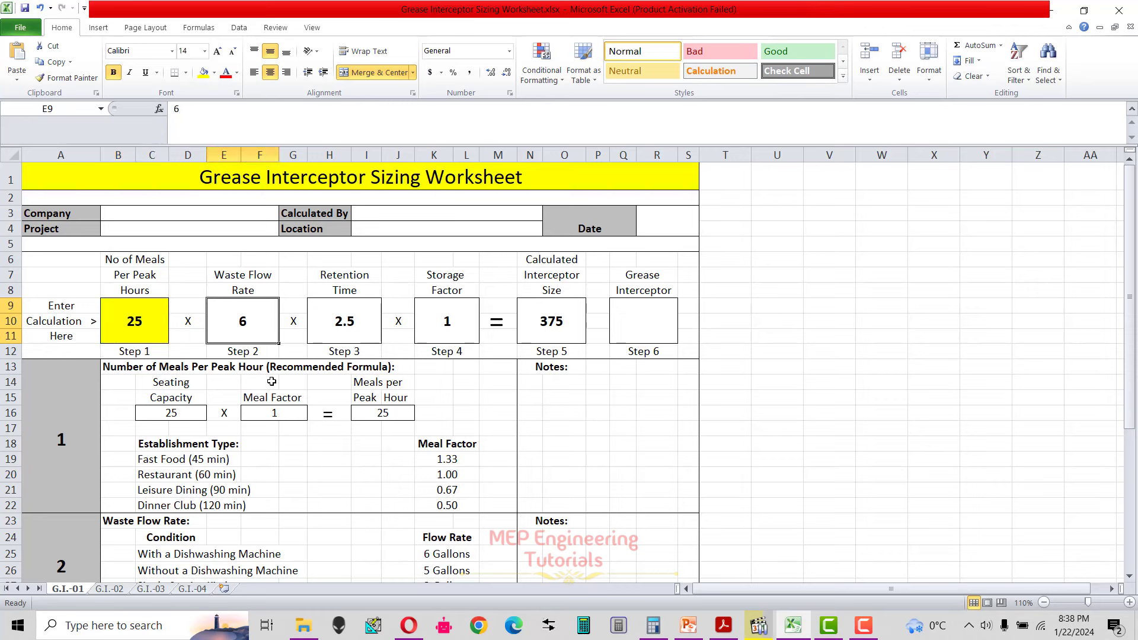
Step: Review the flow rates for each condition in the Waste Flow Rate section and compare the dishwashing machine row with the Step 2 value
{"action": "scroll", "coordinate": [326, 436], "scroll_direction": "down", "scroll_amount": 1}
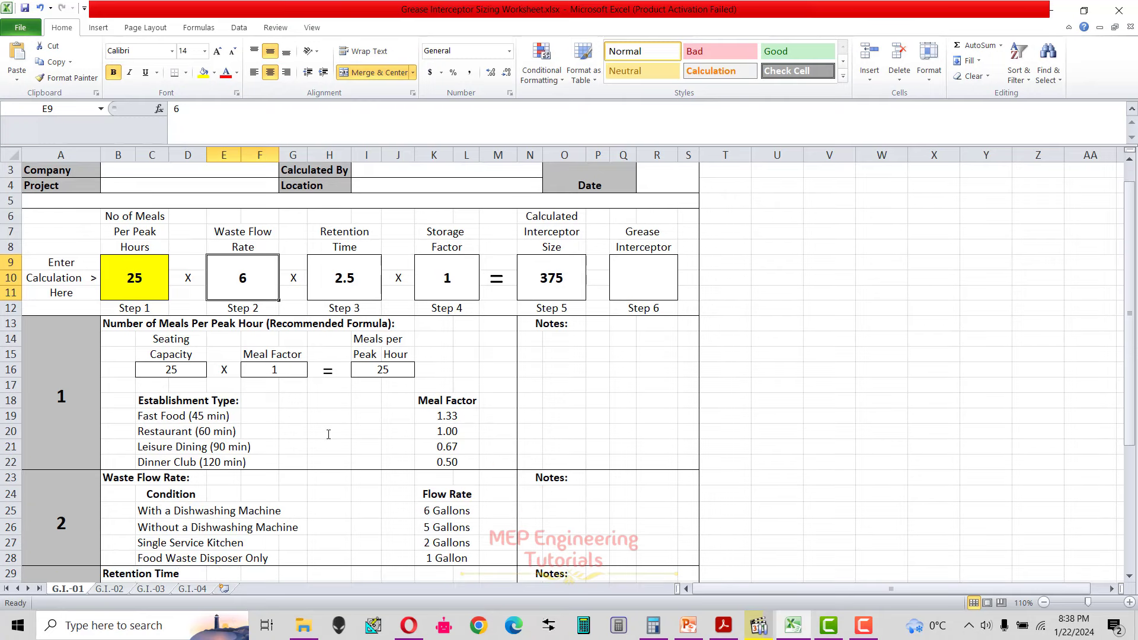
{"action": "left_click", "coordinate": [211, 506]}
{"action": "left_click_drag", "start_coordinate": [110, 463], "coordinate": [501, 543]}
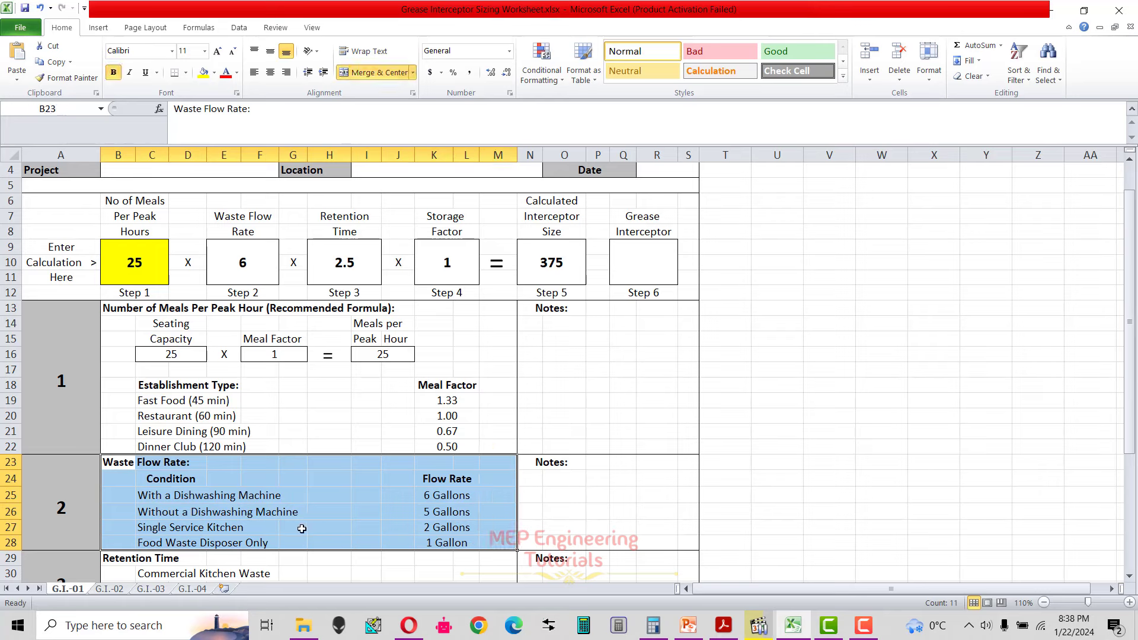
{"action": "left_click", "coordinate": [293, 527]}
{"action": "left_click_drag", "start_coordinate": [158, 486], "coordinate": [471, 542]}
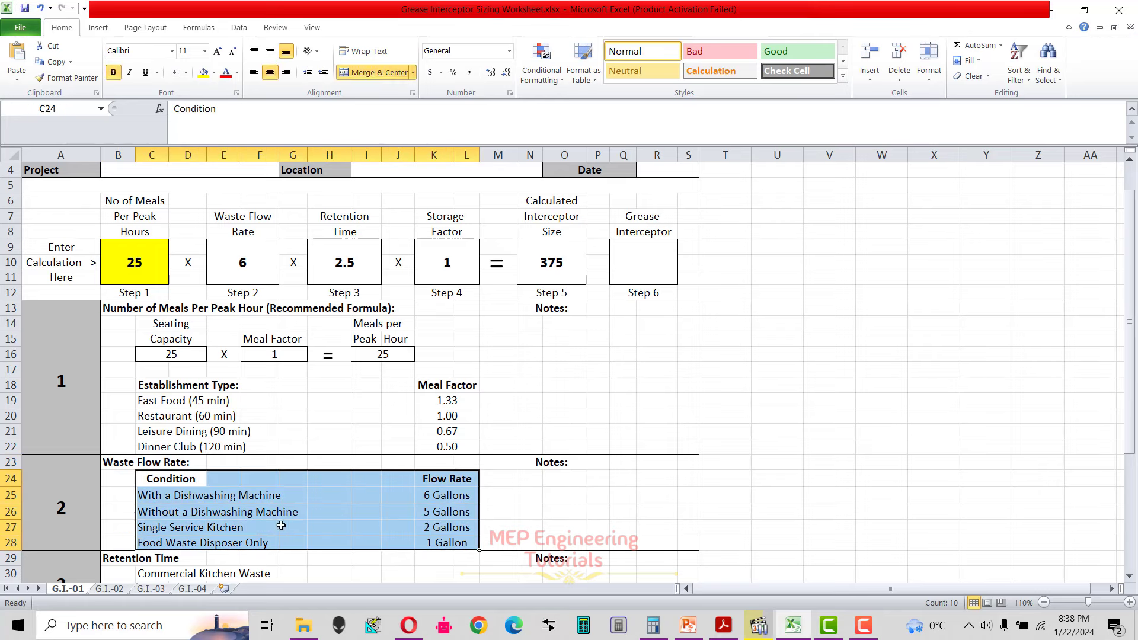
{"action": "left_click_drag", "start_coordinate": [158, 502], "coordinate": [455, 500]}
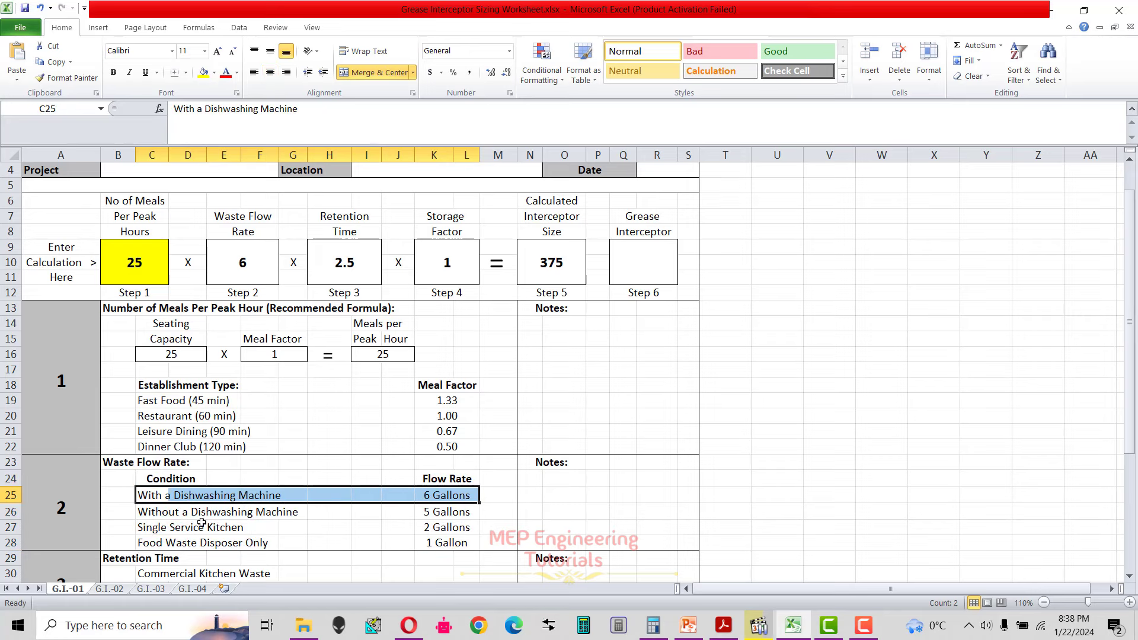
{"action": "left_click_drag", "start_coordinate": [158, 514], "coordinate": [457, 514]}
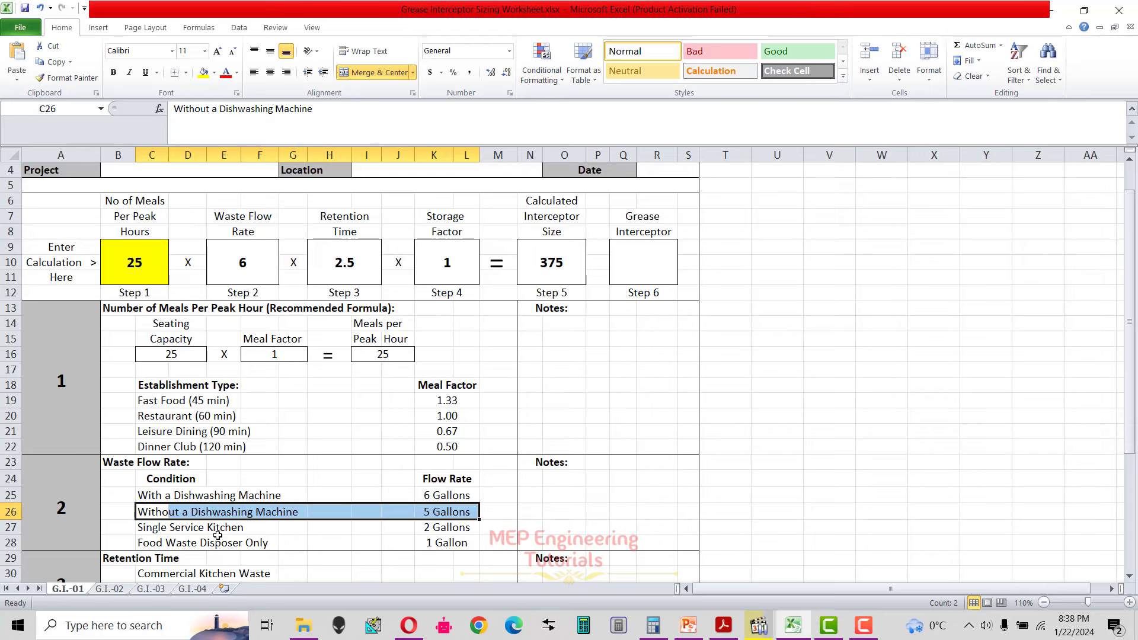
{"action": "left_click_drag", "start_coordinate": [158, 531], "coordinate": [450, 524]}
{"action": "left_click_drag", "start_coordinate": [159, 544], "coordinate": [426, 543]}
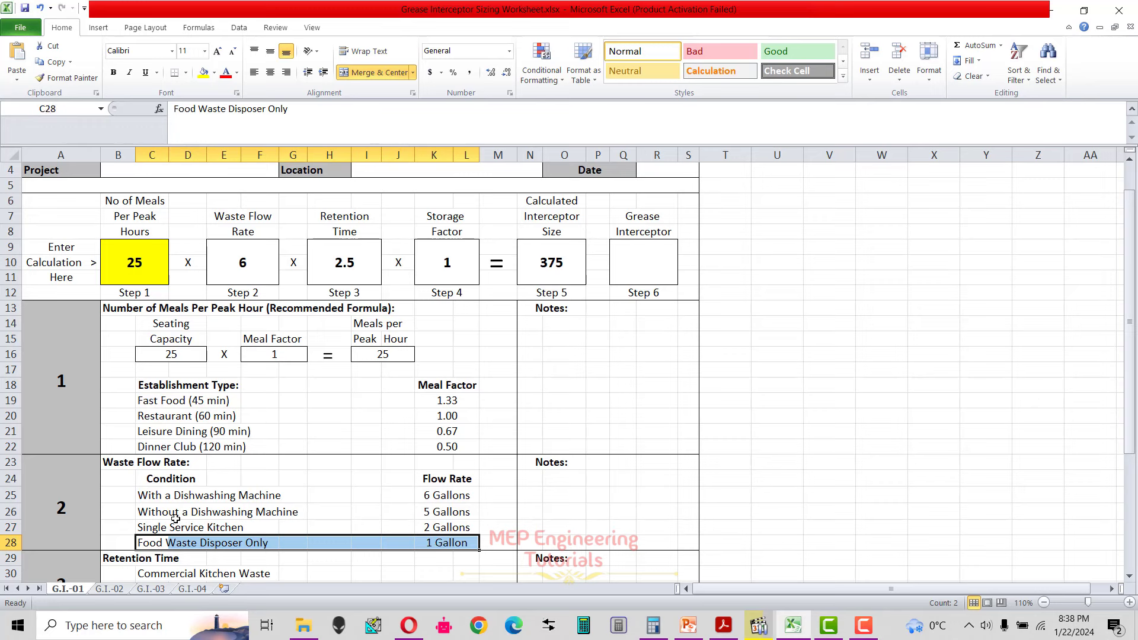
{"action": "left_click_drag", "start_coordinate": [158, 496], "coordinate": [444, 493]}
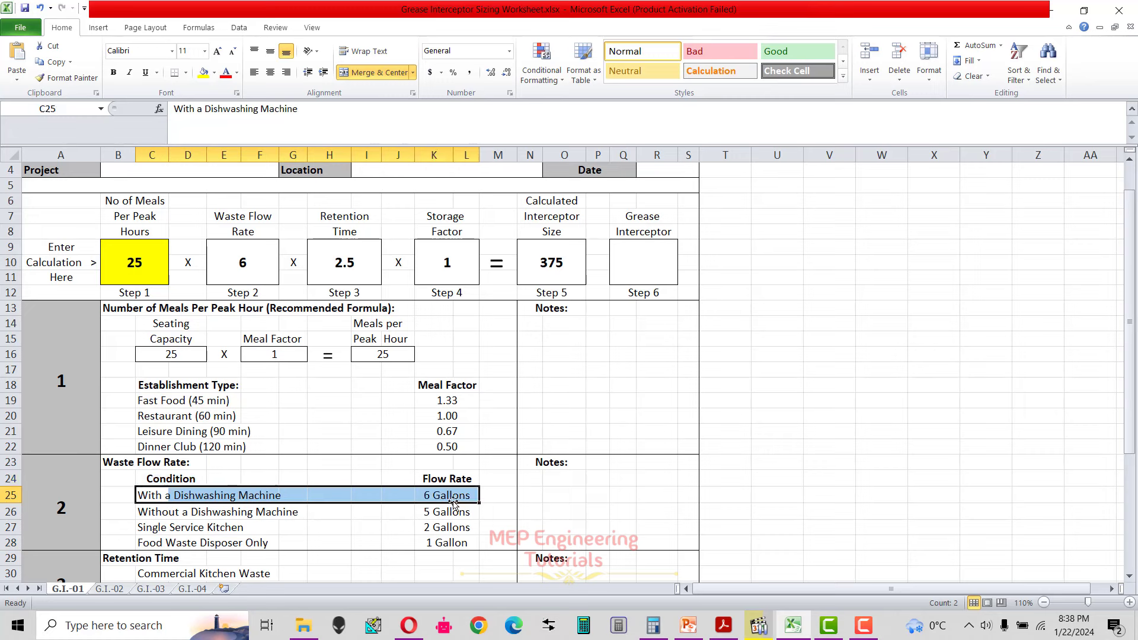
{"action": "left_click", "coordinate": [232, 256]}
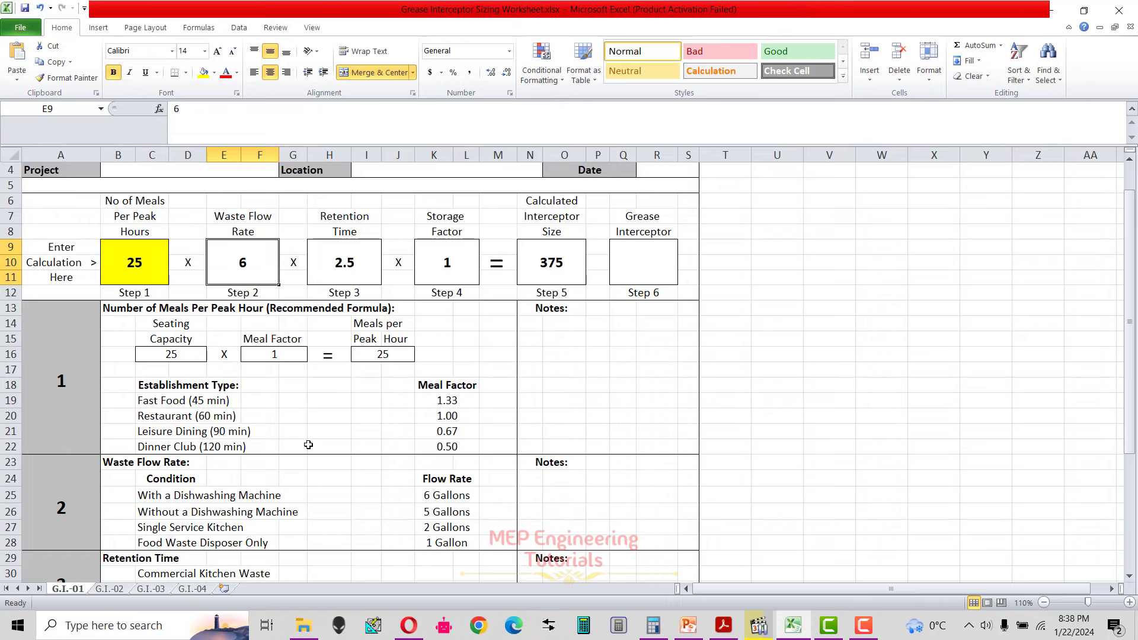
Step: Examine the Retention Time section for commercial and single service kitchens and compare the dishwasher row with the Step 3 value
{"action": "scroll", "coordinate": [308, 445], "scroll_direction": "down", "scroll_amount": 3}
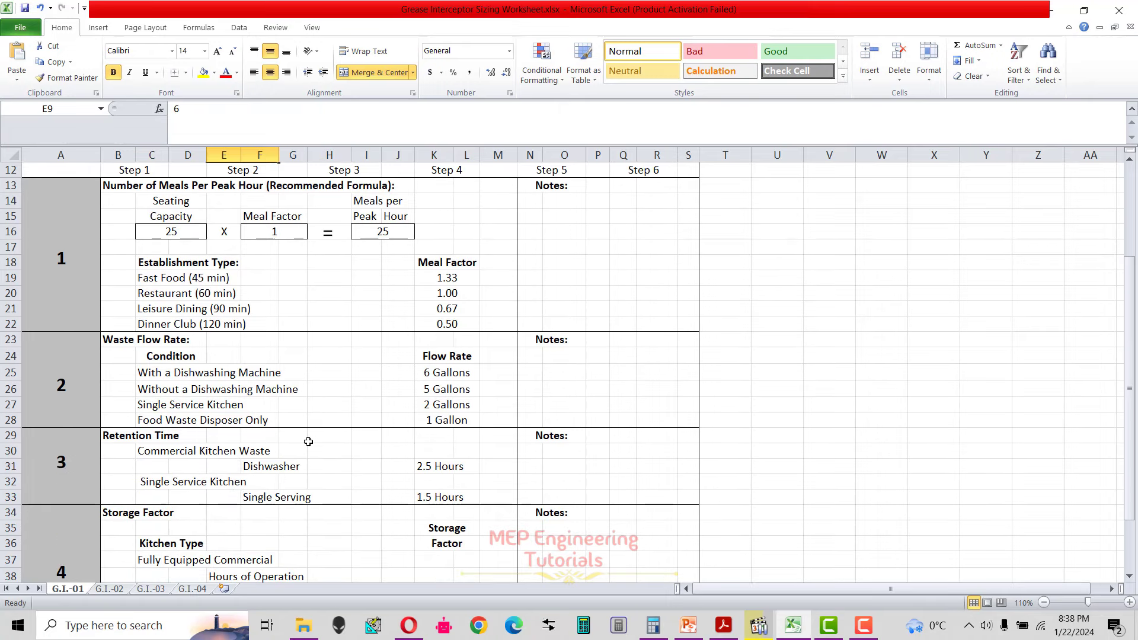
{"action": "left_click_drag", "start_coordinate": [122, 439], "coordinate": [492, 502]}
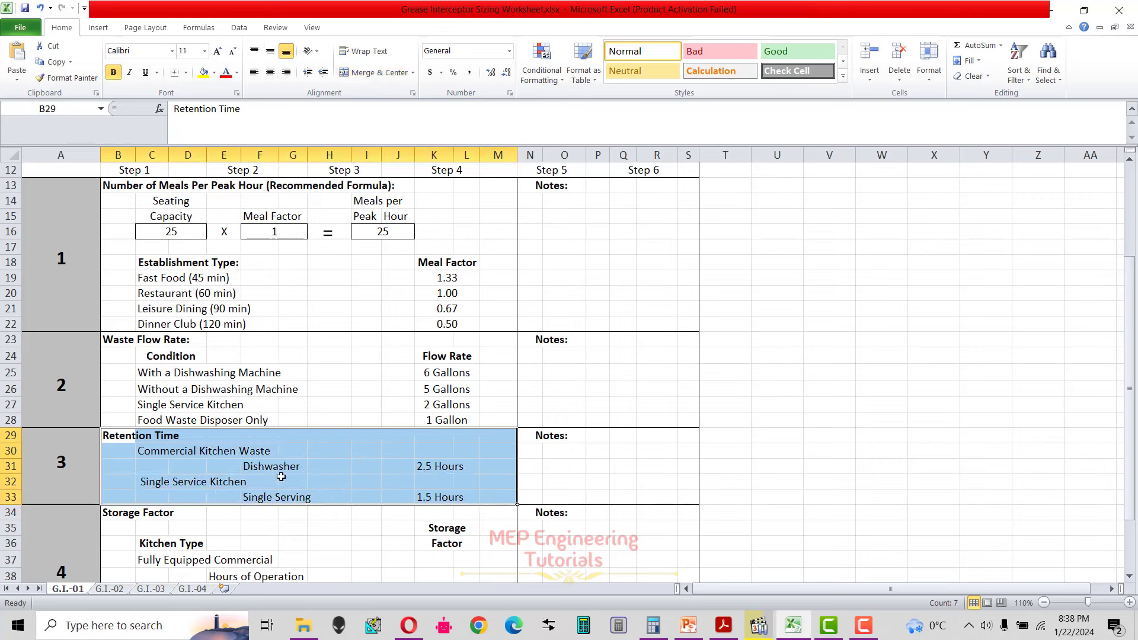
{"action": "left_click_drag", "start_coordinate": [148, 449], "coordinate": [472, 467]}
{"action": "left_click_drag", "start_coordinate": [150, 481], "coordinate": [476, 500]}
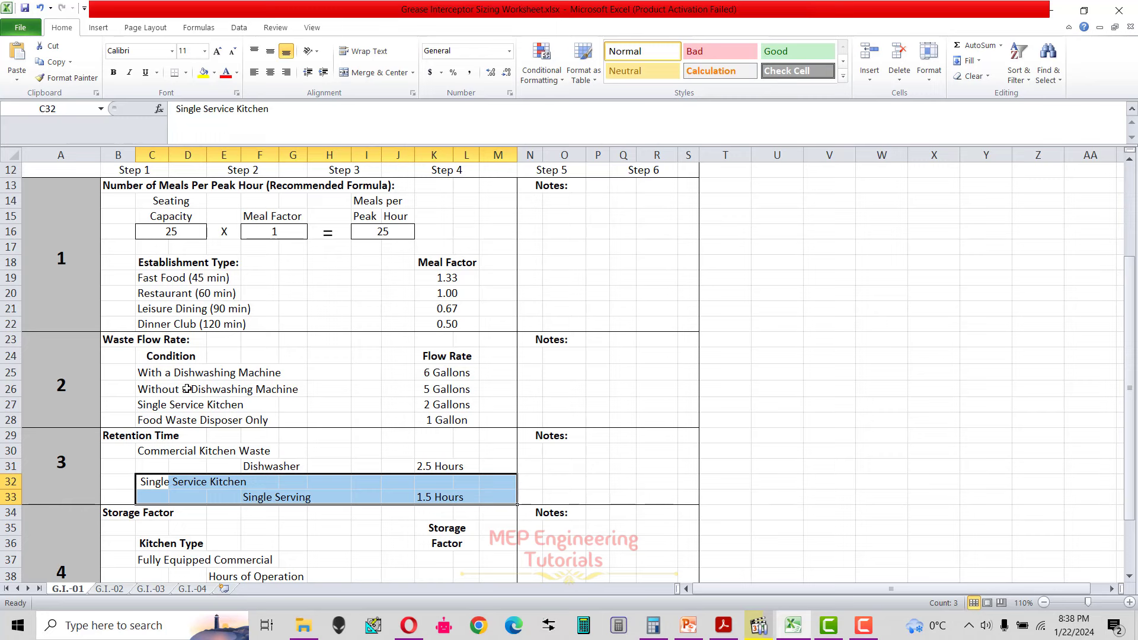
{"action": "left_click", "coordinate": [154, 449]}
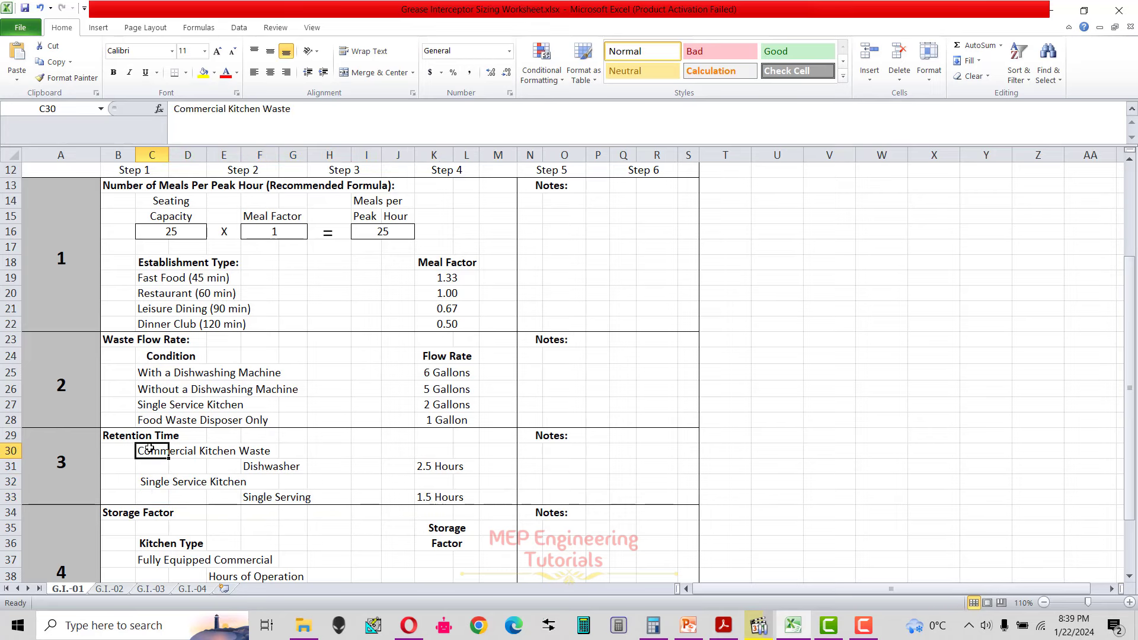
{"action": "left_click_drag", "start_coordinate": [118, 451], "coordinate": [443, 468]}
{"action": "scroll", "coordinate": [439, 468], "scroll_direction": "up", "scroll_amount": 2}
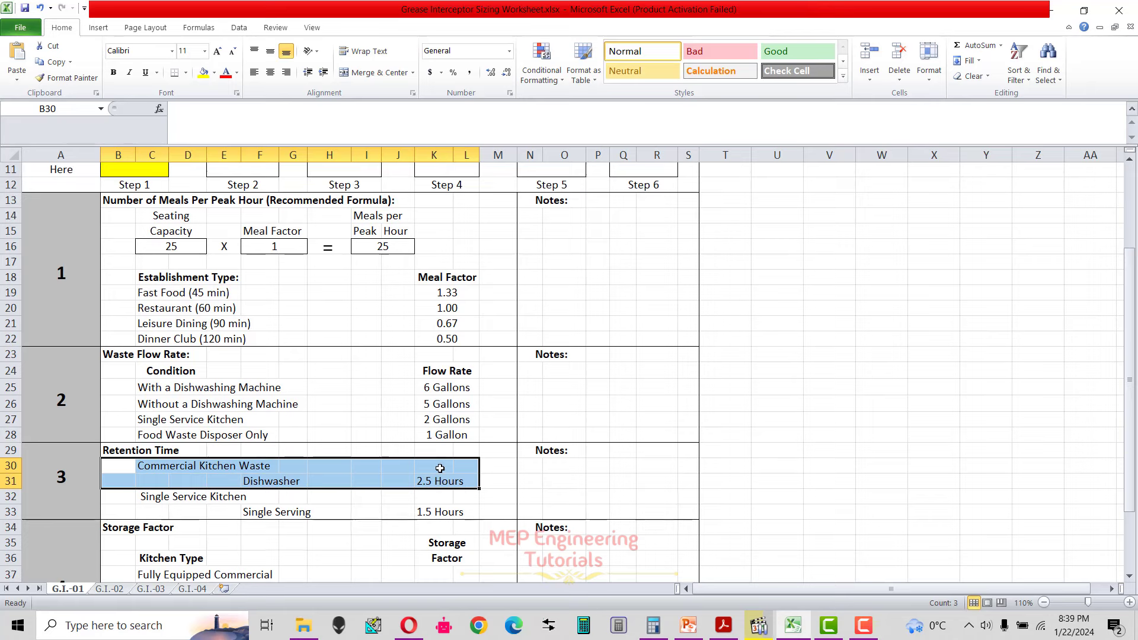
{"action": "scroll", "coordinate": [436, 472], "scroll_direction": "down", "scroll_amount": 1}
{"action": "scroll", "coordinate": [438, 468], "scroll_direction": "up", "scroll_amount": 2}
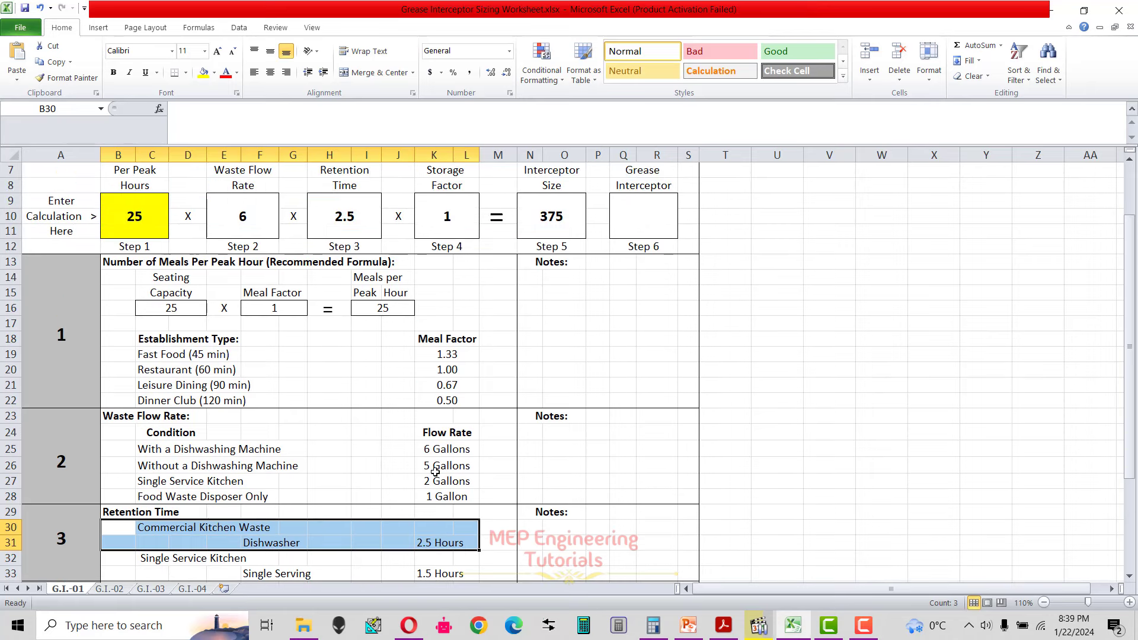
Step: Check the Step 3 retention time cell and examine the Storage Factor section's kitchen type and fully equipped commercial entries
{"action": "left_click", "coordinate": [357, 232]}
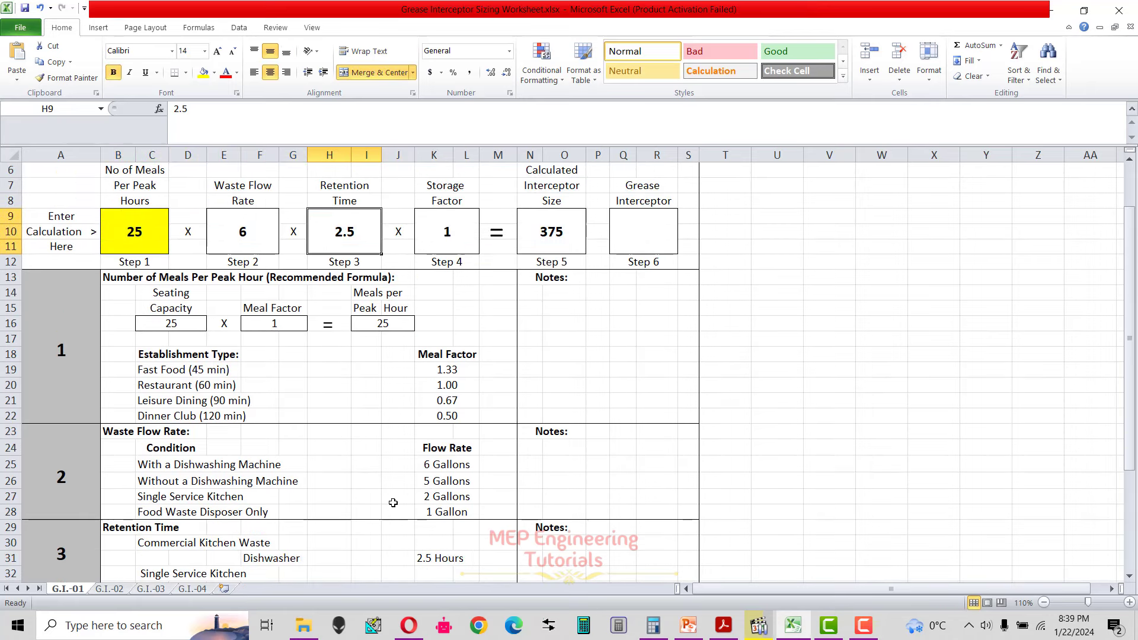
{"action": "scroll", "coordinate": [393, 496], "scroll_direction": "down", "scroll_amount": 4}
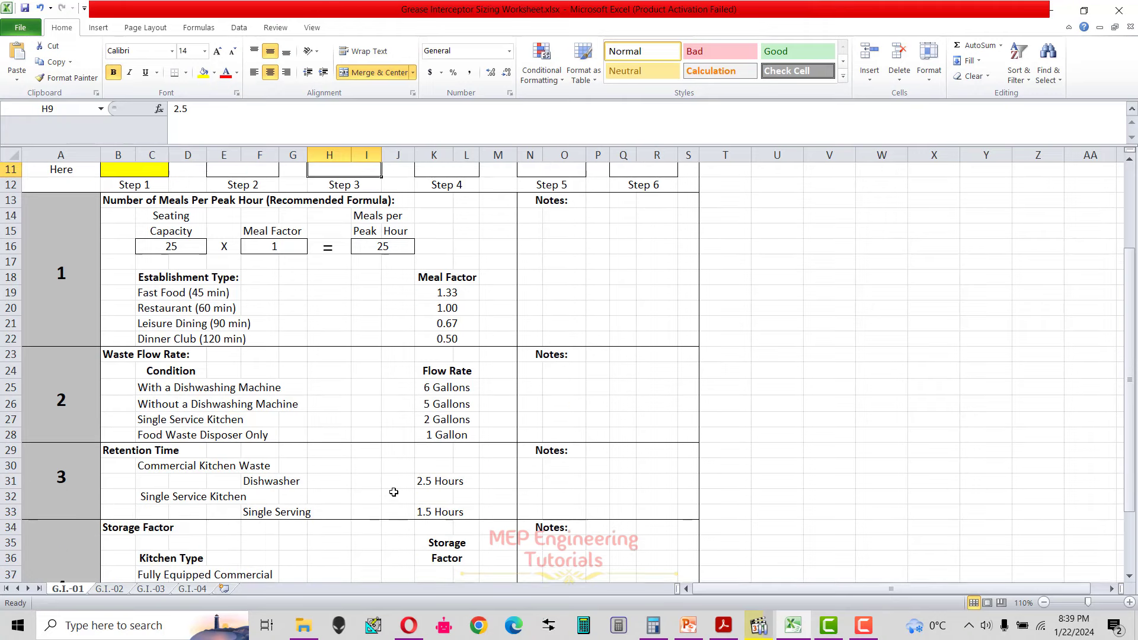
{"action": "scroll", "coordinate": [394, 489], "scroll_direction": "down", "scroll_amount": 1}
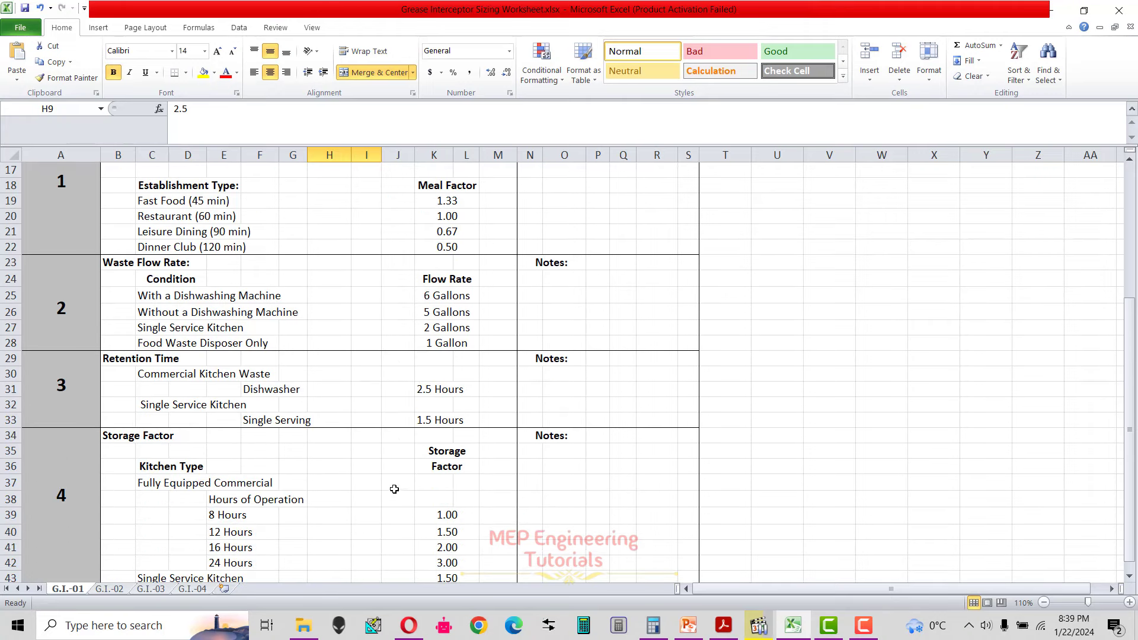
{"action": "scroll", "coordinate": [393, 490], "scroll_direction": "down", "scroll_amount": 1}
{"action": "left_click_drag", "start_coordinate": [122, 405], "coordinate": [516, 545]}
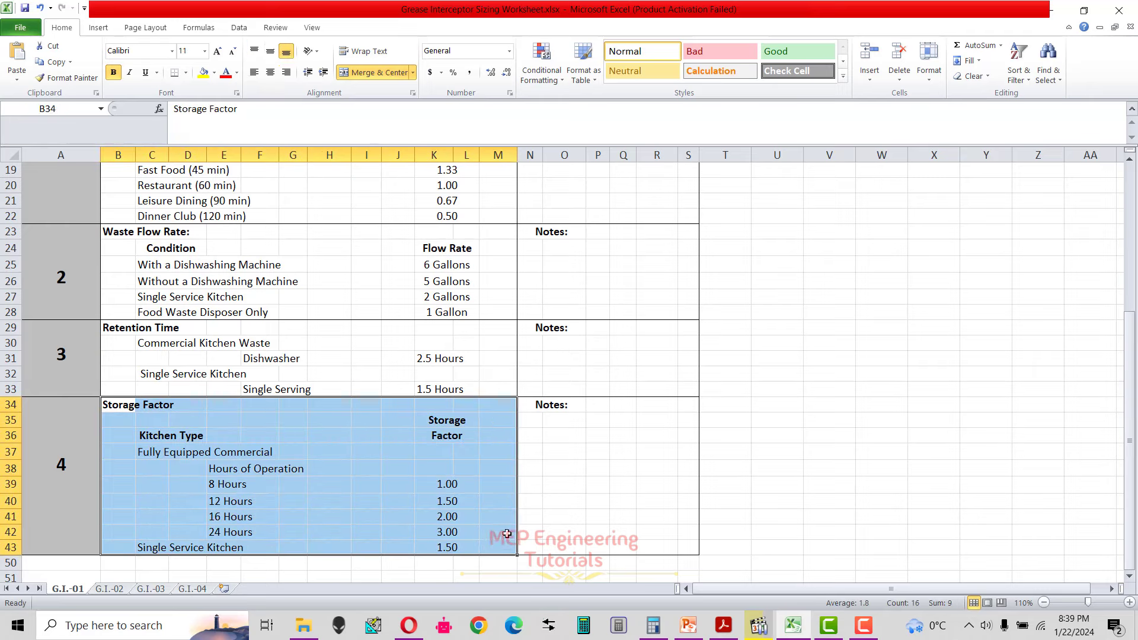
{"action": "left_click_drag", "start_coordinate": [152, 438], "coordinate": [381, 442]}
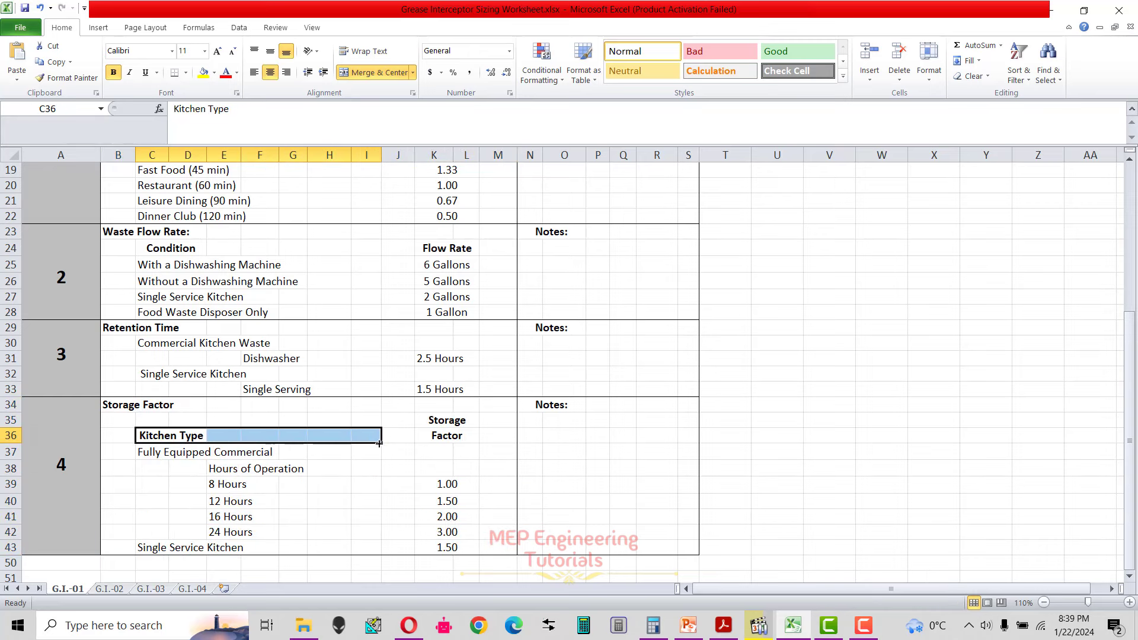
{"action": "left_click_drag", "start_coordinate": [154, 453], "coordinate": [451, 472]}
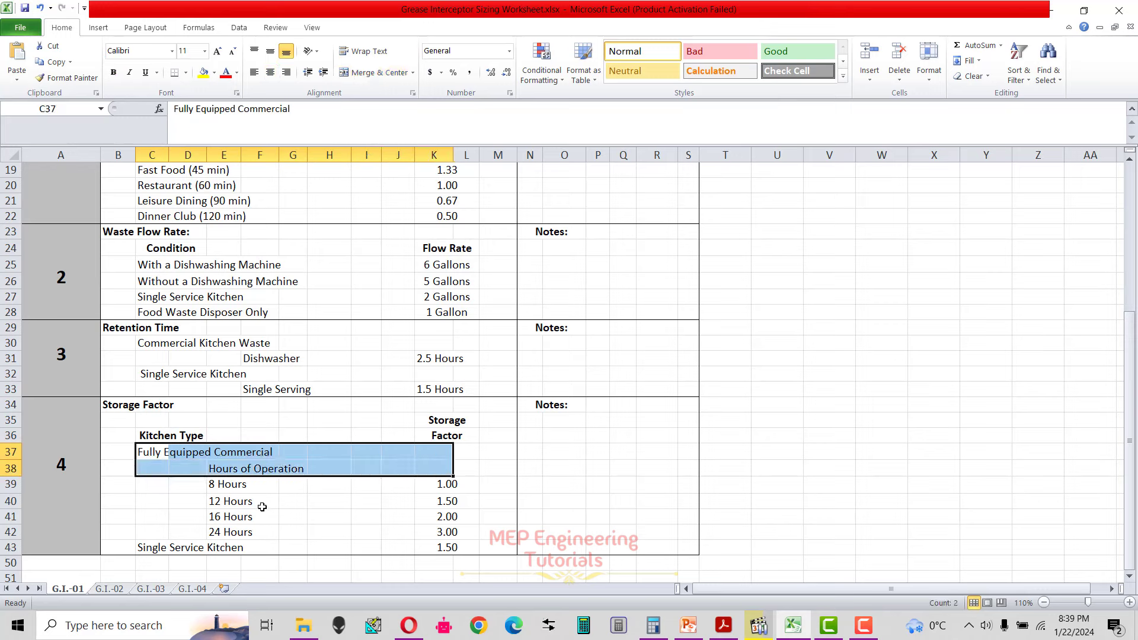
Step: Review the storage factors for 8, 12, 16 and 24 hours of operation in a fully equipped commercial kitchen
{"action": "left_click", "coordinate": [225, 484]}
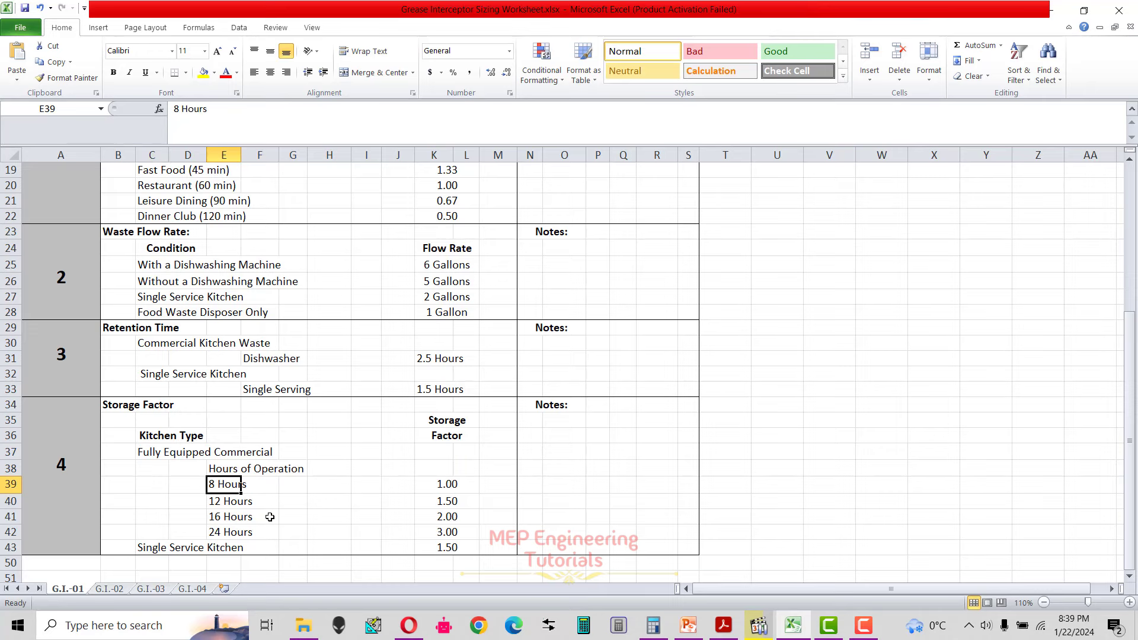
{"action": "scroll", "coordinate": [231, 409], "scroll_direction": "up", "scroll_amount": 1}
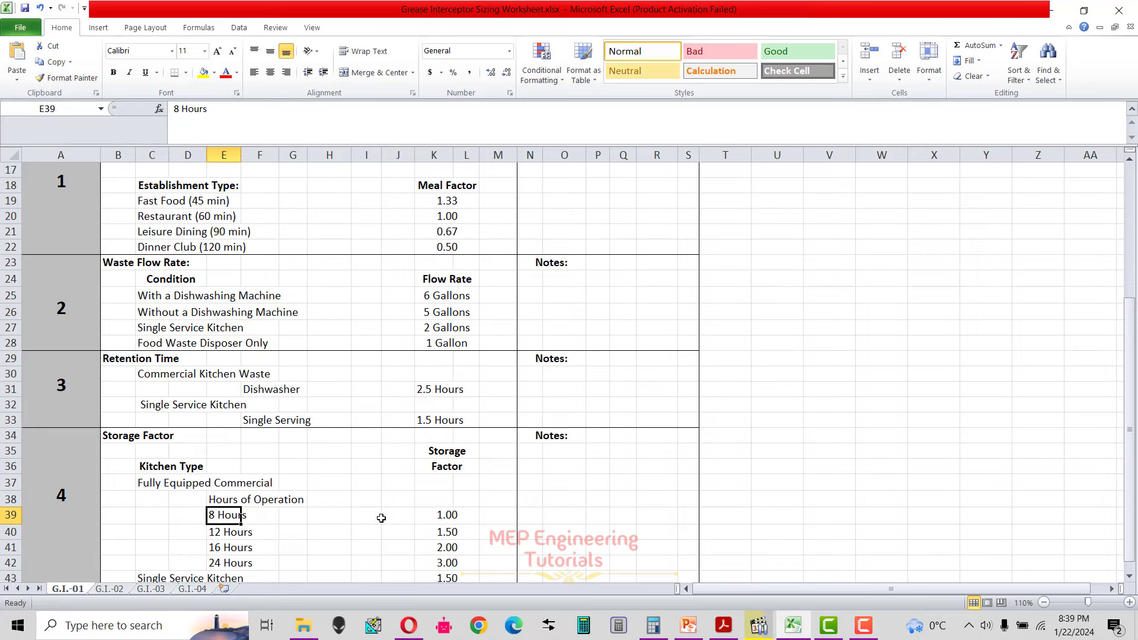
{"action": "scroll", "coordinate": [375, 516], "scroll_direction": "down", "scroll_amount": 1}
{"action": "left_click", "coordinate": [273, 501]}
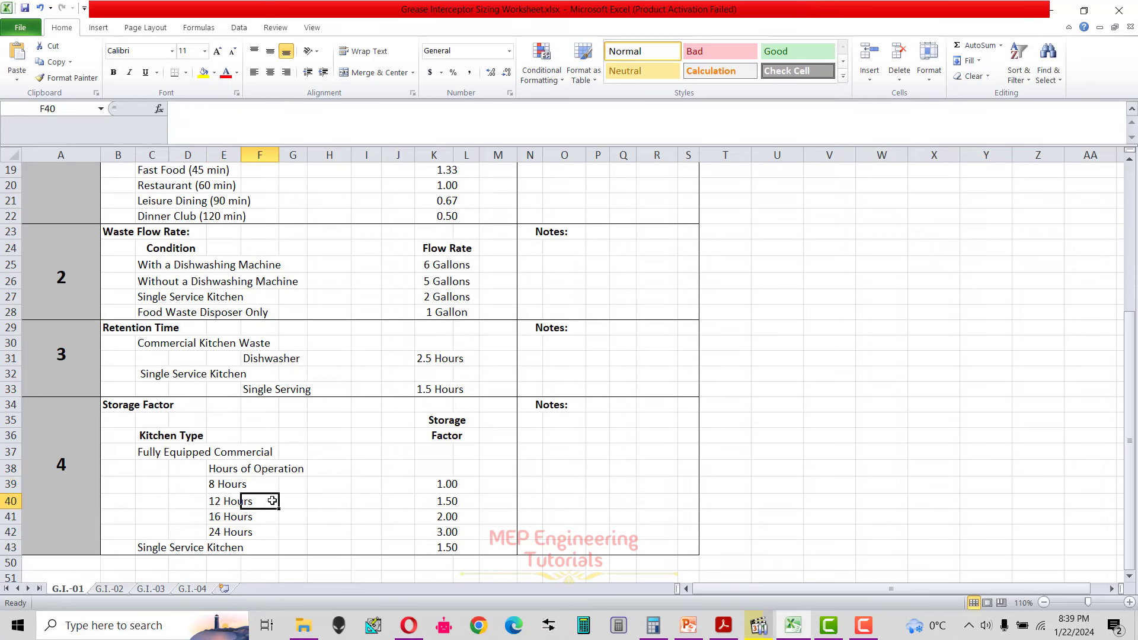
{"action": "left_click", "coordinate": [223, 485]}
{"action": "left_click_drag", "start_coordinate": [223, 485], "coordinate": [460, 485]}
{"action": "left_click_drag", "start_coordinate": [218, 503], "coordinate": [442, 522]}
{"action": "left_click_drag", "start_coordinate": [216, 533], "coordinate": [400, 524]}
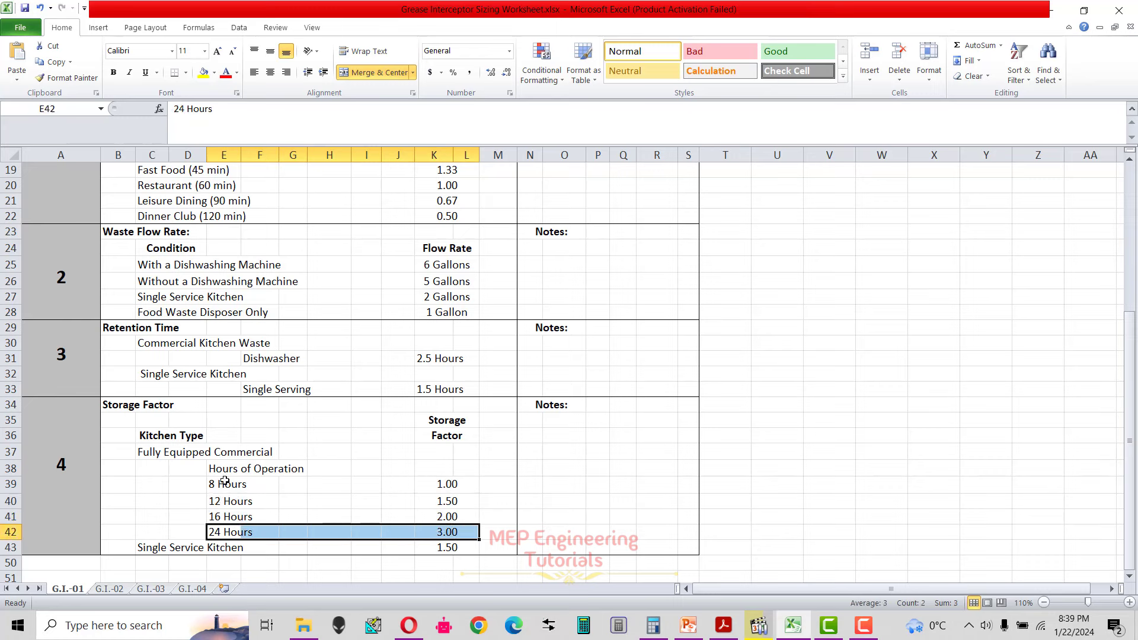
Step: Compare the storage factor for 8 hours of operation with the Storage Factor value in Step 4
{"action": "left_click_drag", "start_coordinate": [222, 485], "coordinate": [469, 484]}
{"action": "left_click", "coordinate": [448, 483]}
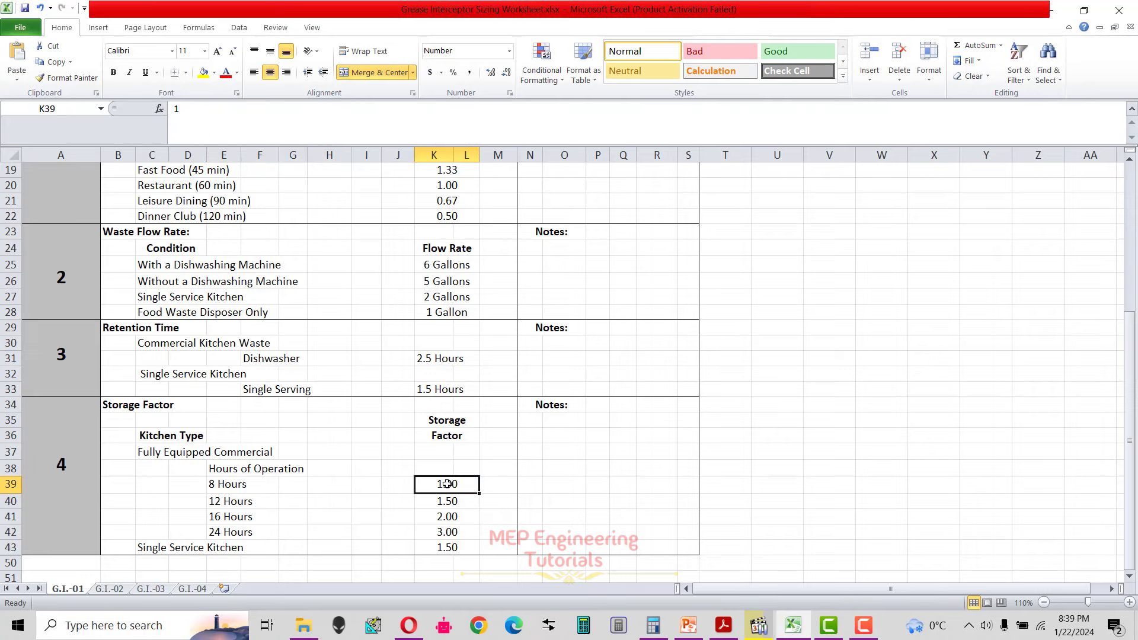
{"action": "scroll", "coordinate": [404, 529], "scroll_direction": "up", "scroll_amount": 6}
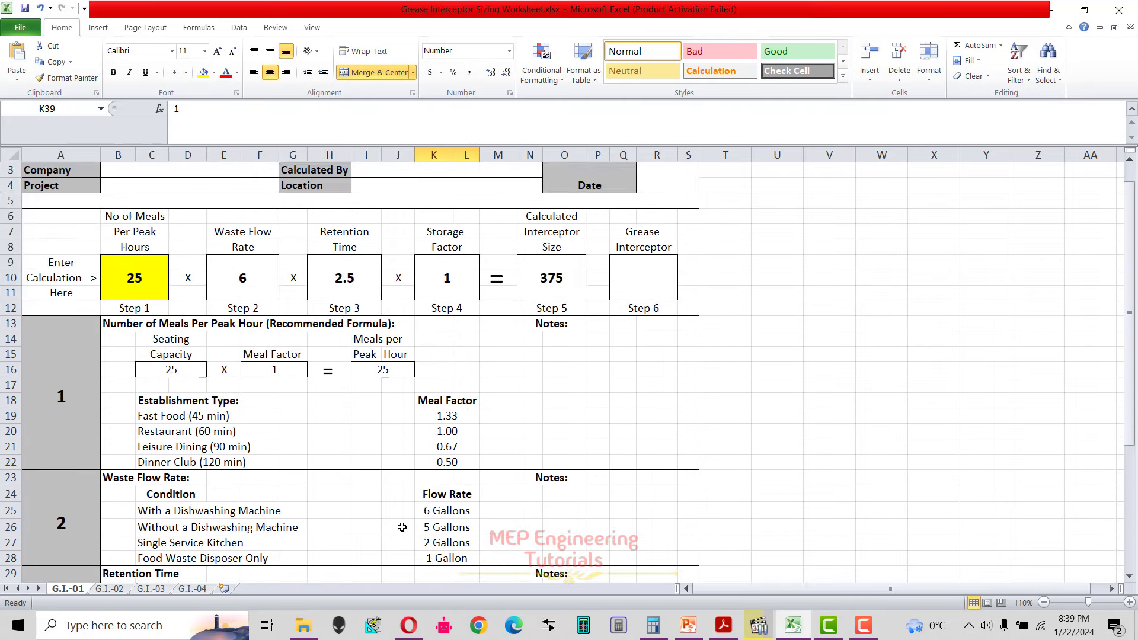
{"action": "left_click", "coordinate": [443, 307]}
{"action": "scroll", "coordinate": [488, 331], "scroll_direction": "up", "scroll_amount": 1}
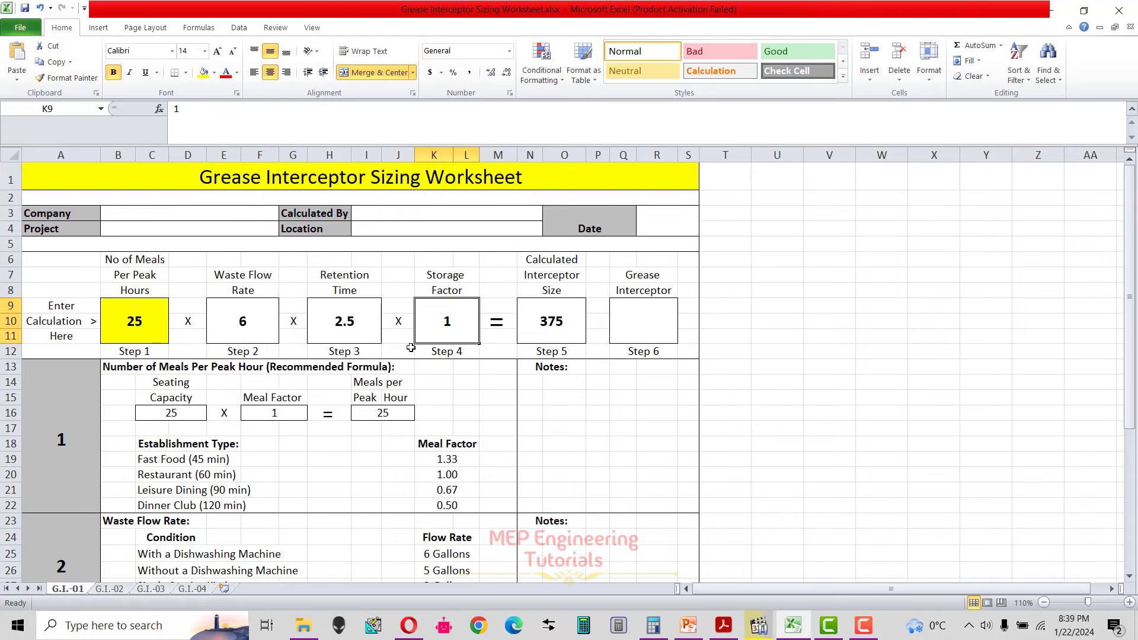
Step: Inspect the formula behind the calculated interceptor size in Step 5 and the storage factor feeding it
{"action": "left_click", "coordinate": [554, 326]}
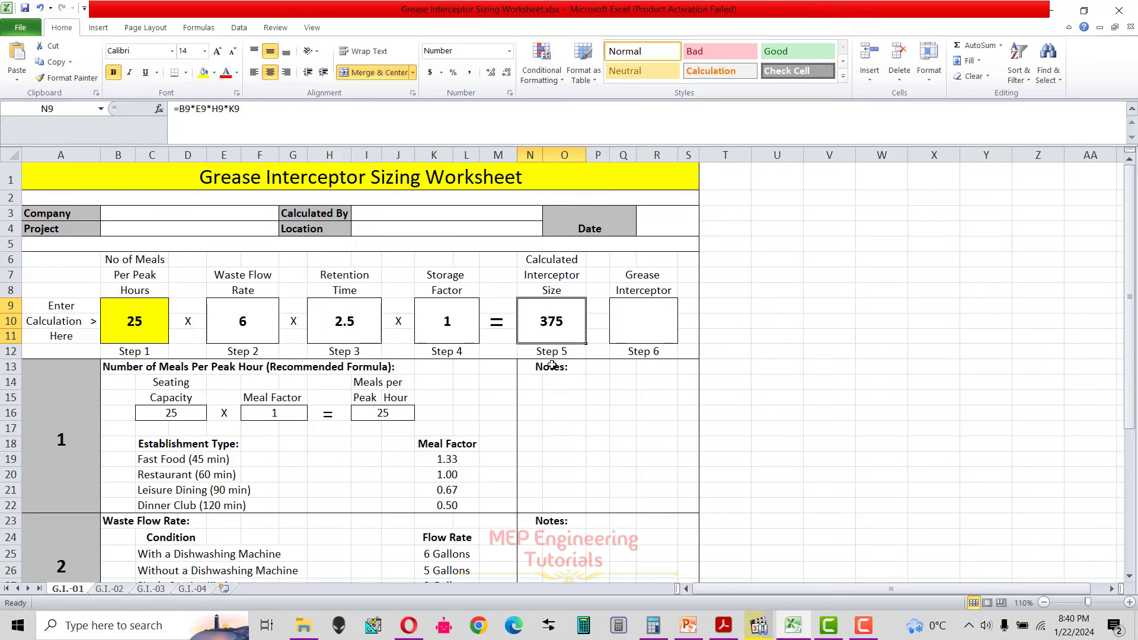
{"action": "left_click", "coordinate": [455, 327]}
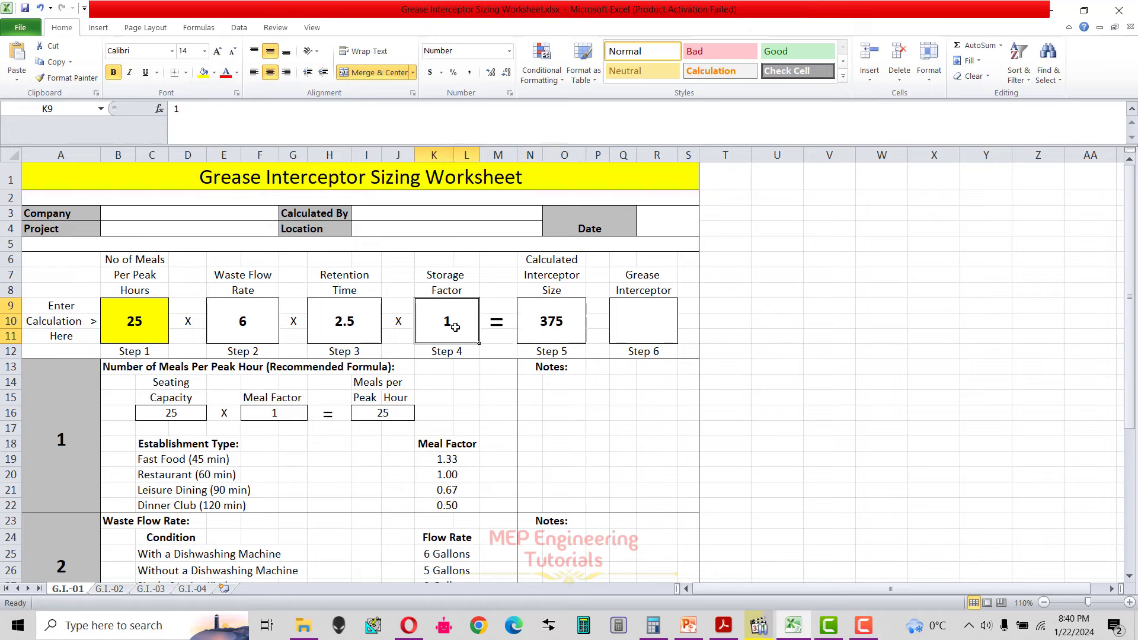
{"action": "left_click", "coordinate": [540, 332]}
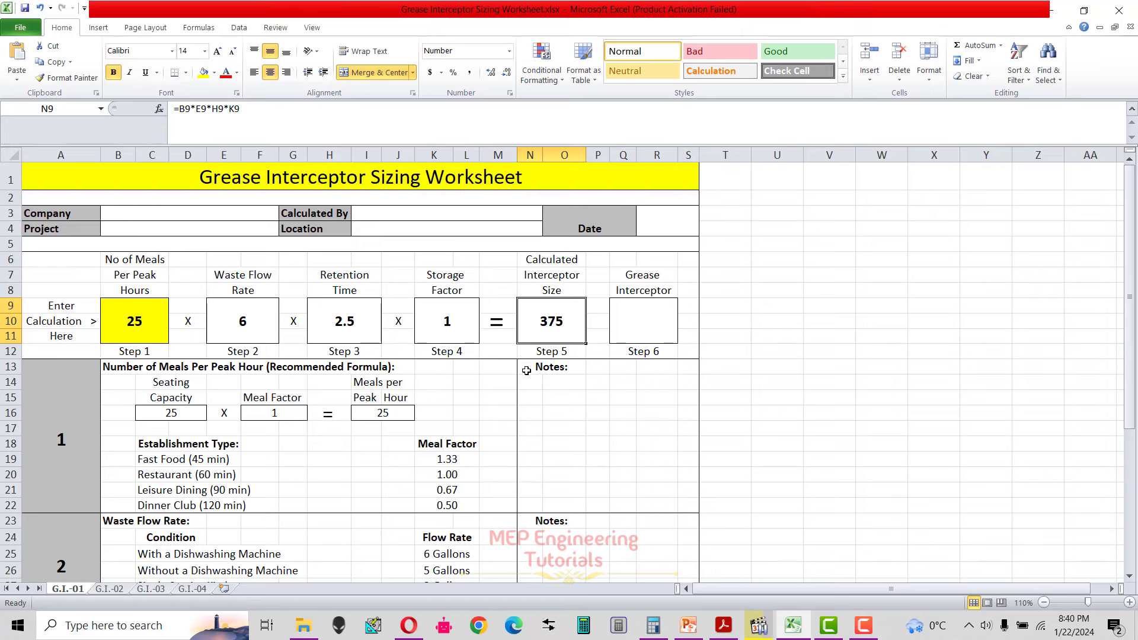
Step: Compare with the Step 5 calculated size and set the Step 6 Grease Interceptor value in Q9 to 380
{"action": "left_click", "coordinate": [632, 312]}
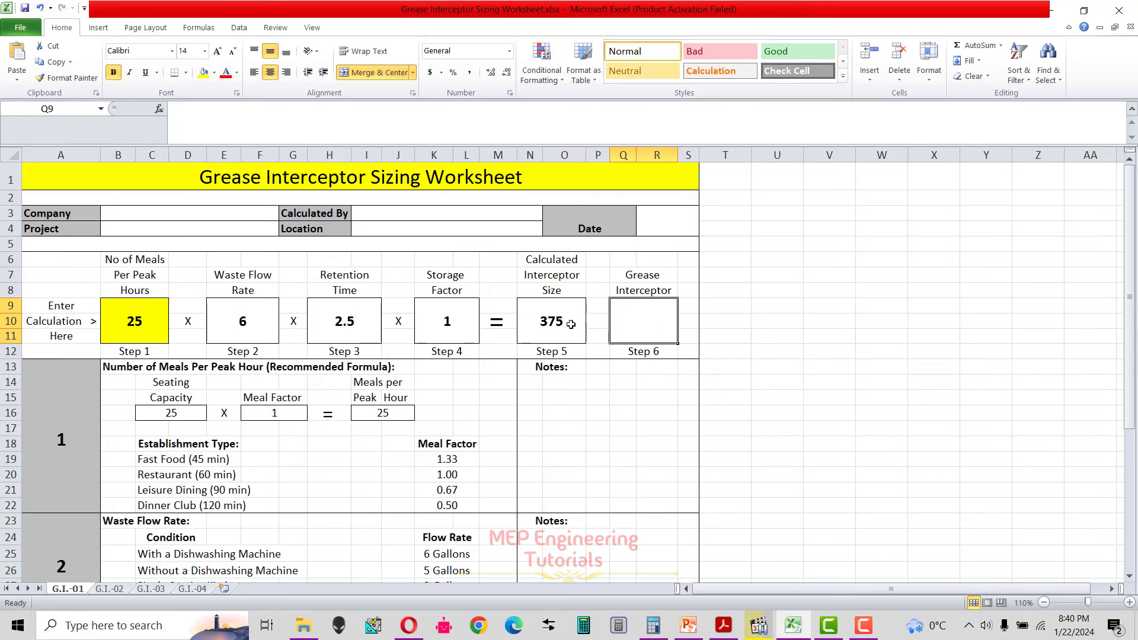
{"action": "left_click", "coordinate": [545, 322]}
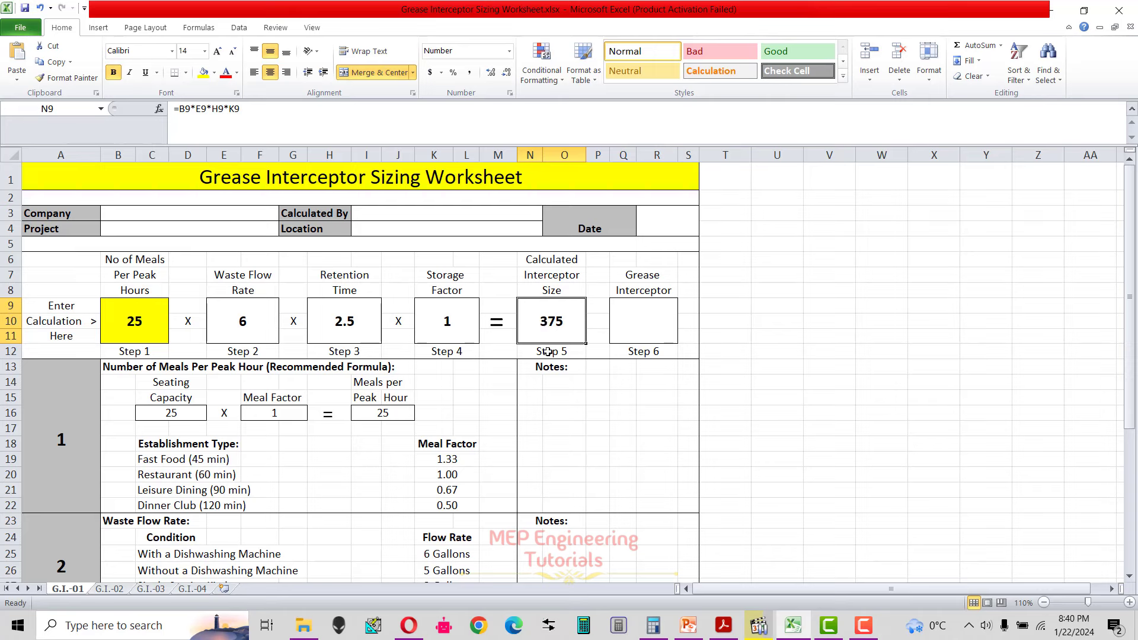
{"action": "left_click", "coordinate": [636, 331]}
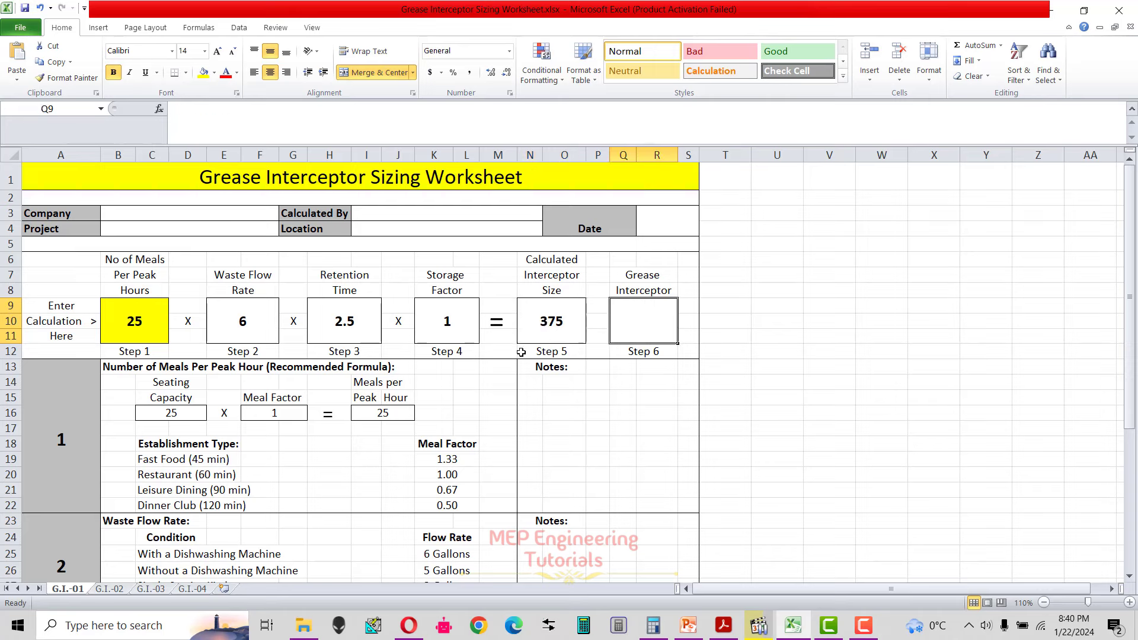
{"action": "left_click", "coordinate": [561, 321]}
{"action": "left_click", "coordinate": [637, 335]}
{"action": "type", "text": "380"}
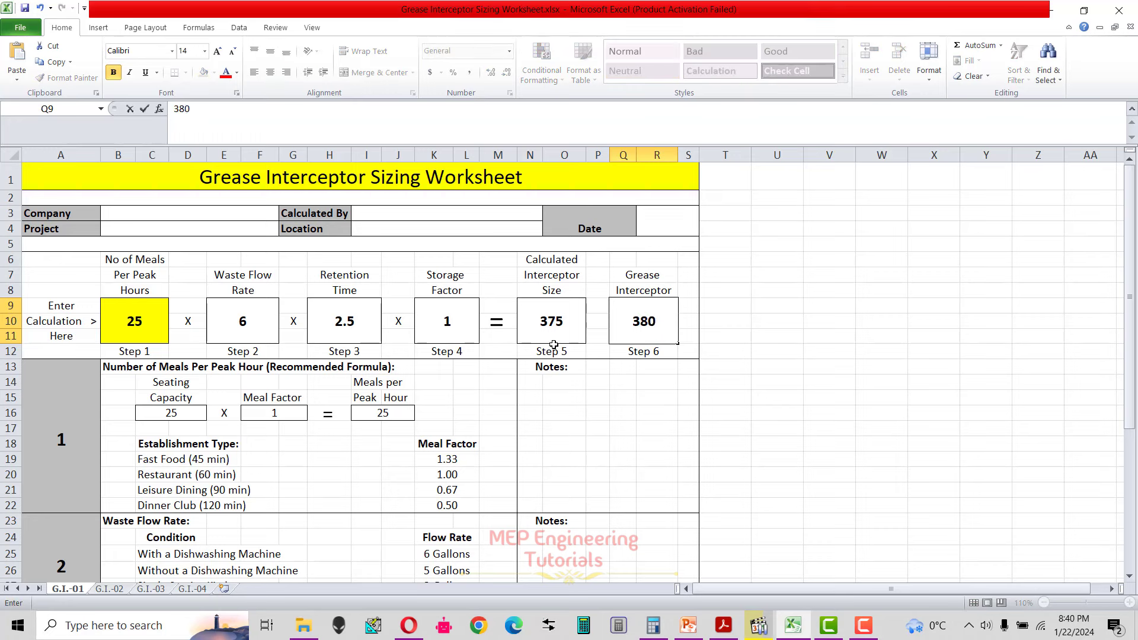
{"action": "key", "text": "Return"}
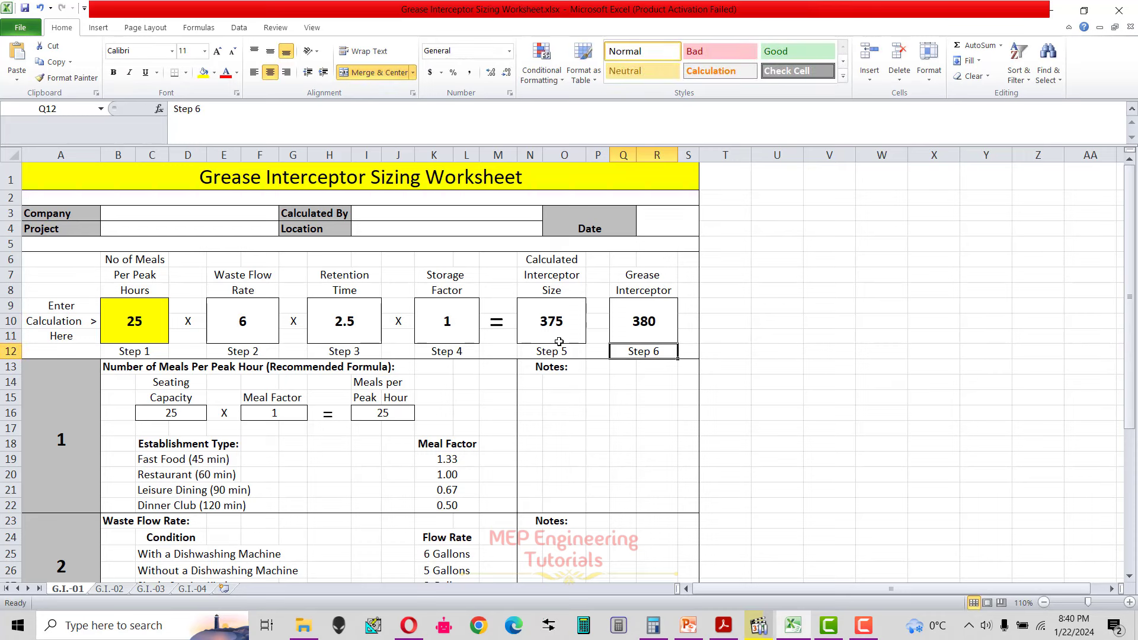
{"action": "left_click", "coordinate": [623, 331]}
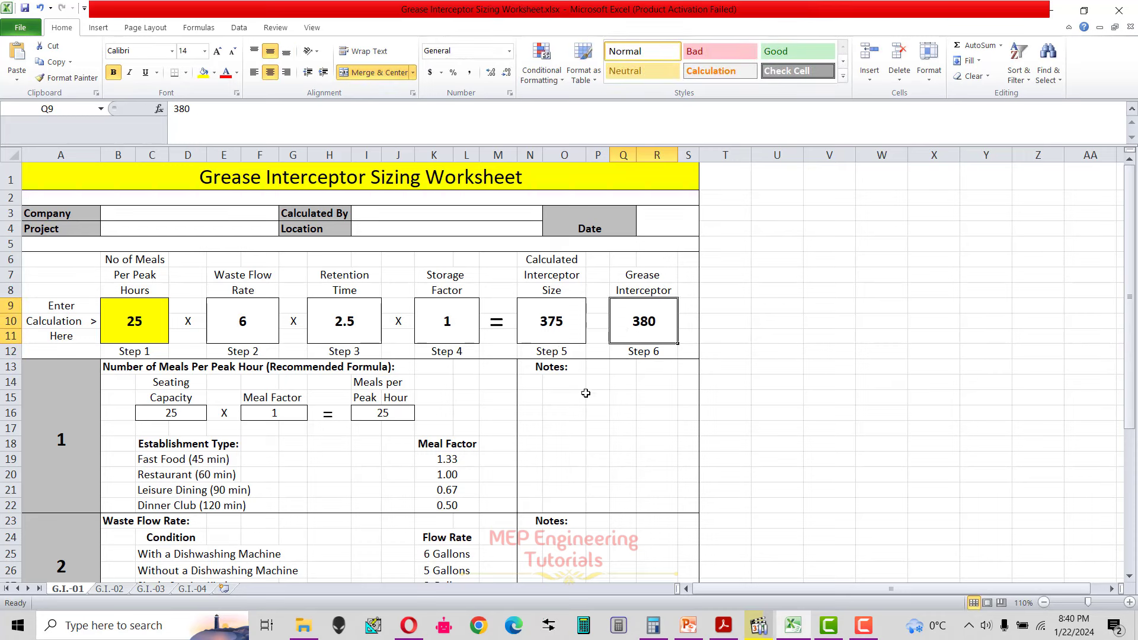
{"action": "scroll", "coordinate": [584, 392], "scroll_direction": "down", "scroll_amount": 3}
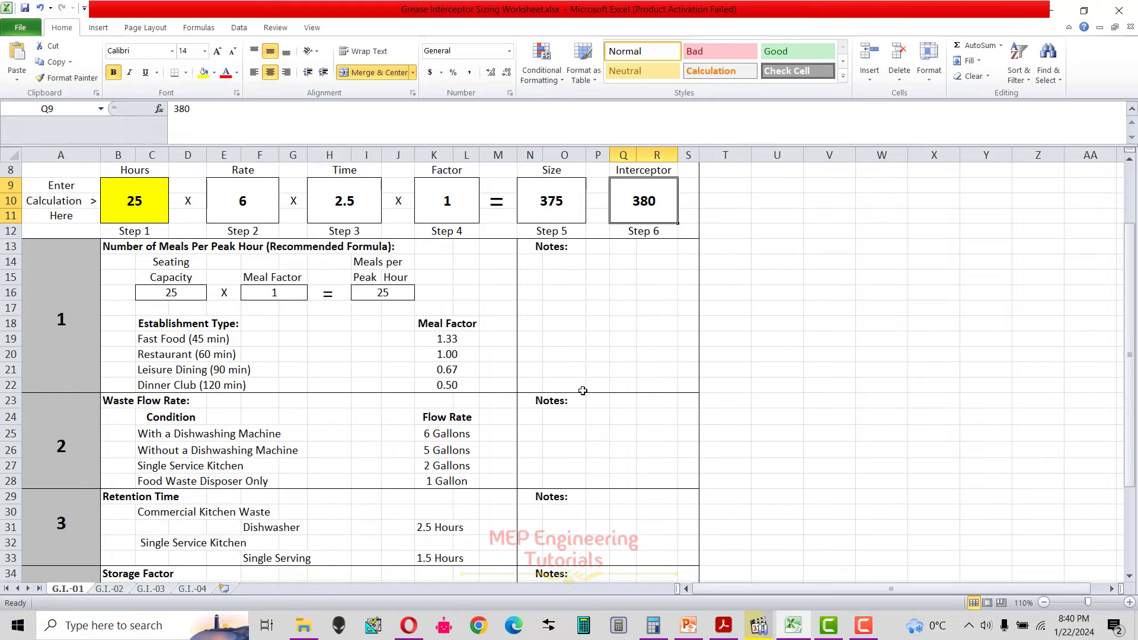
{"action": "scroll", "coordinate": [583, 391], "scroll_direction": "up", "scroll_amount": 3}
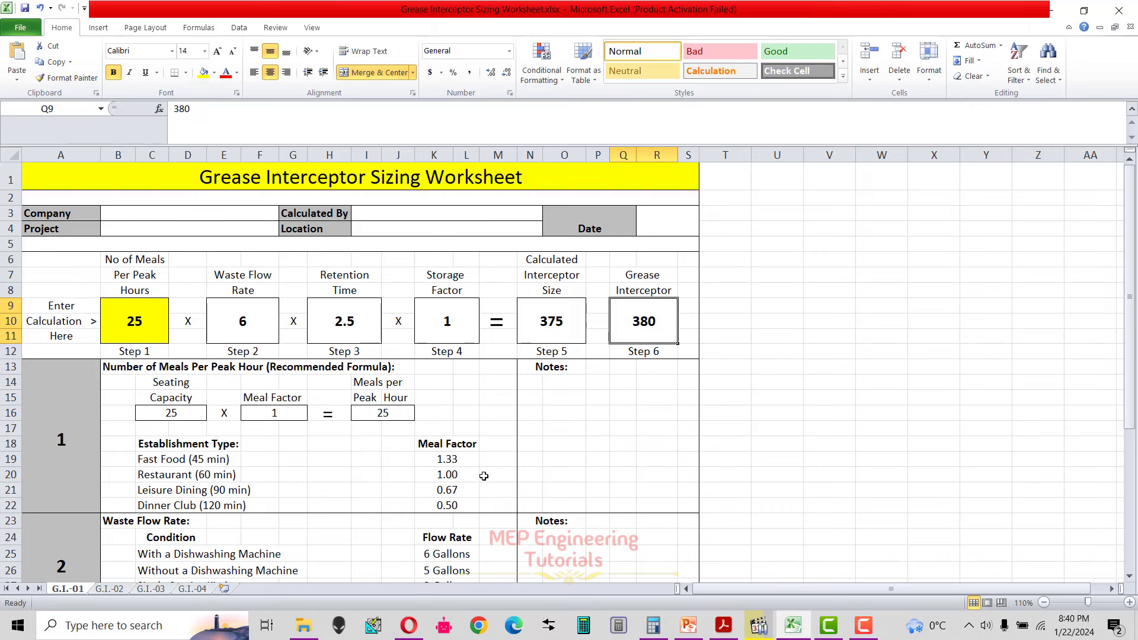
Step: Switch to Opera and view the membership levels offered by the MEP Engineering Tutorials YouTube channel
{"action": "mouse_move", "coordinate": [412, 635]}
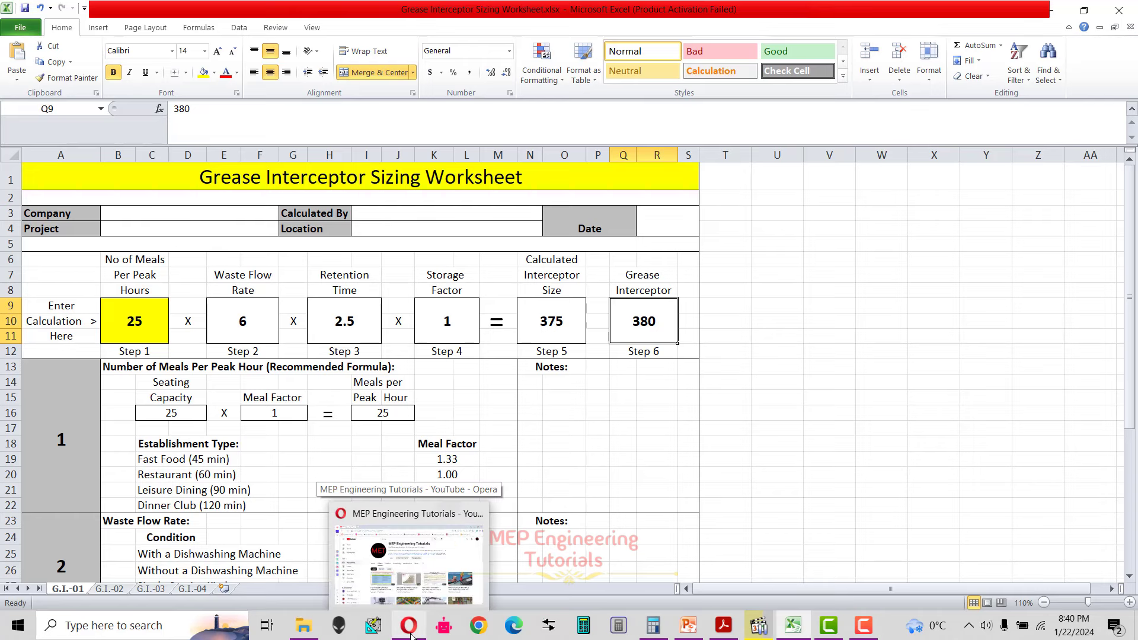
{"action": "left_click", "coordinate": [409, 626]}
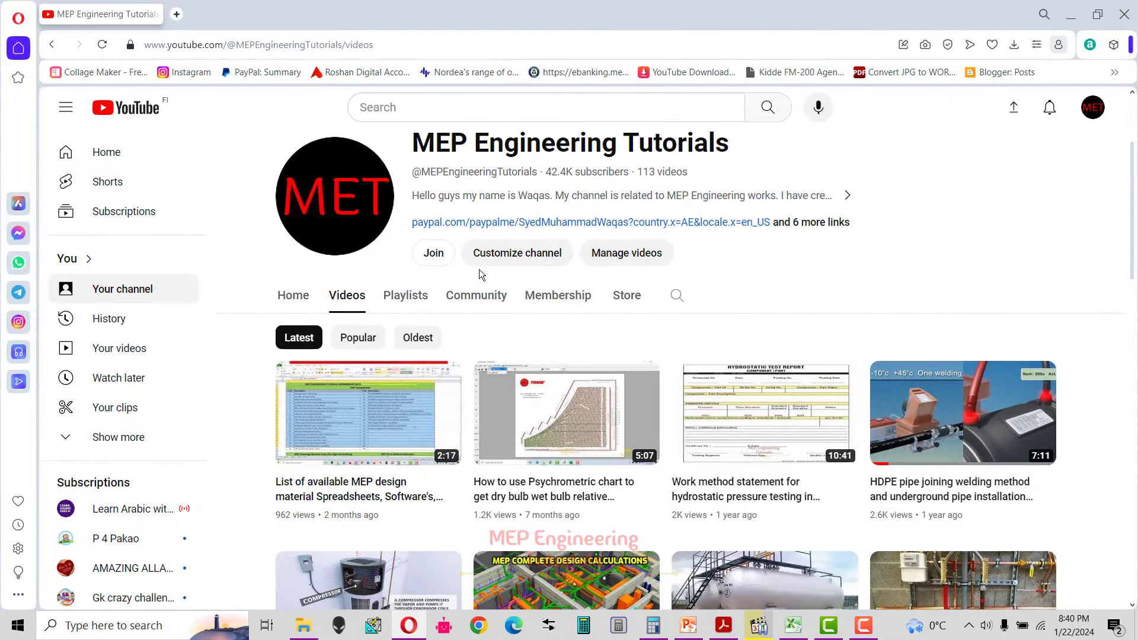
{"action": "left_click", "coordinate": [442, 265]}
{"action": "scroll", "coordinate": [539, 474], "scroll_direction": "down", "scroll_amount": 1}
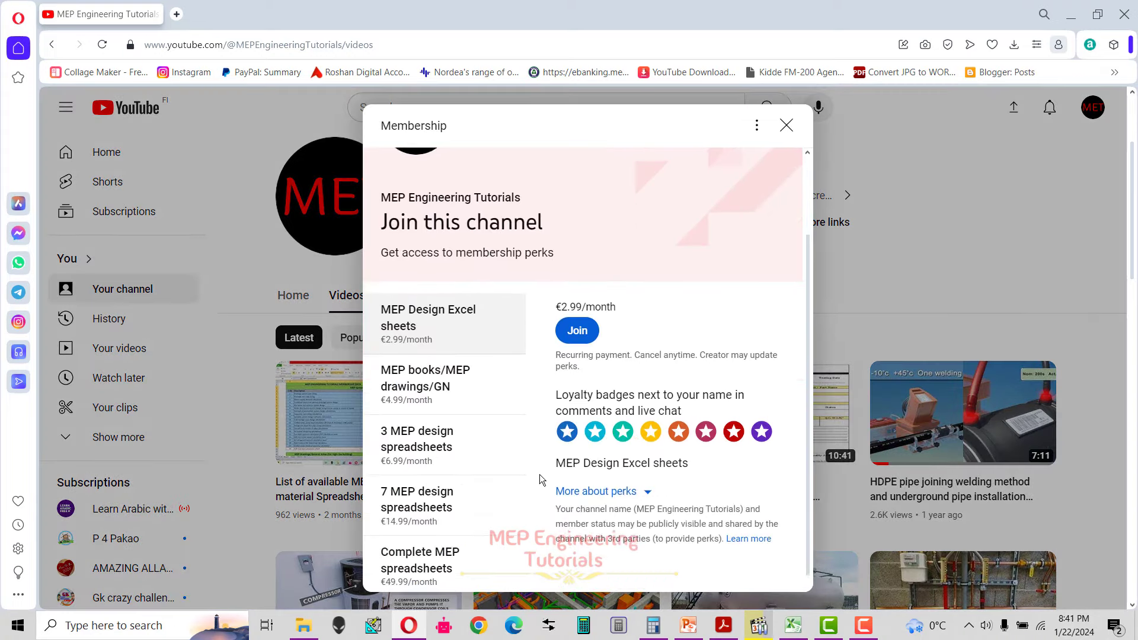
{"action": "scroll", "coordinate": [539, 475], "scroll_direction": "down", "scroll_amount": 1}
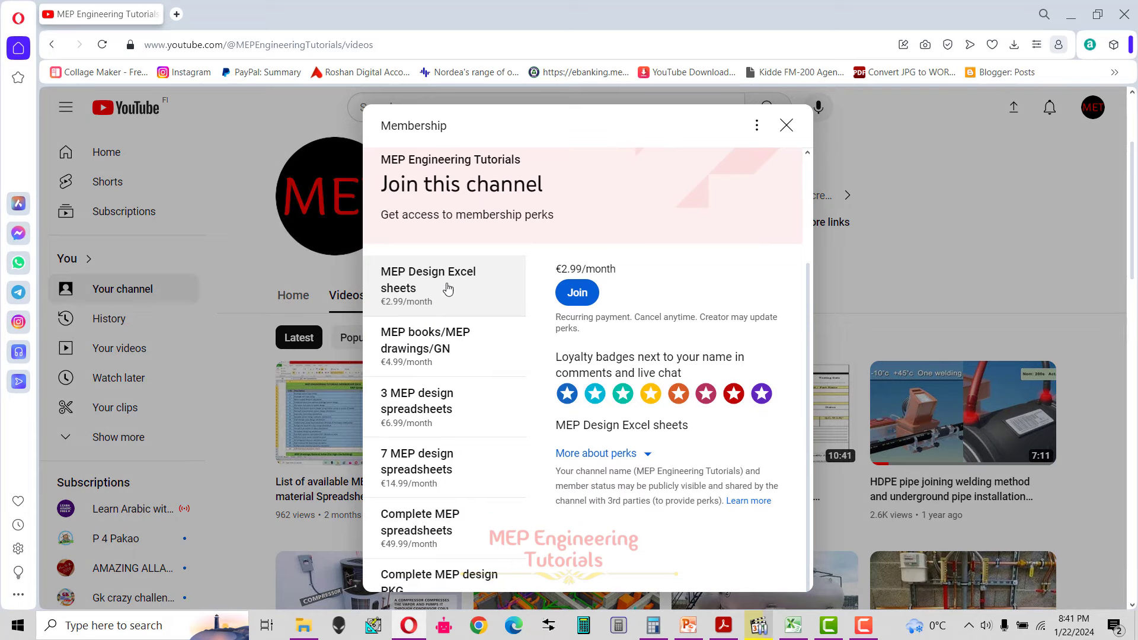
Step: Read the perk details of the 3 MEP design spreadsheets membership level and close the Membership dialog
{"action": "left_click", "coordinate": [427, 356]}
{"action": "left_click", "coordinate": [438, 427]}
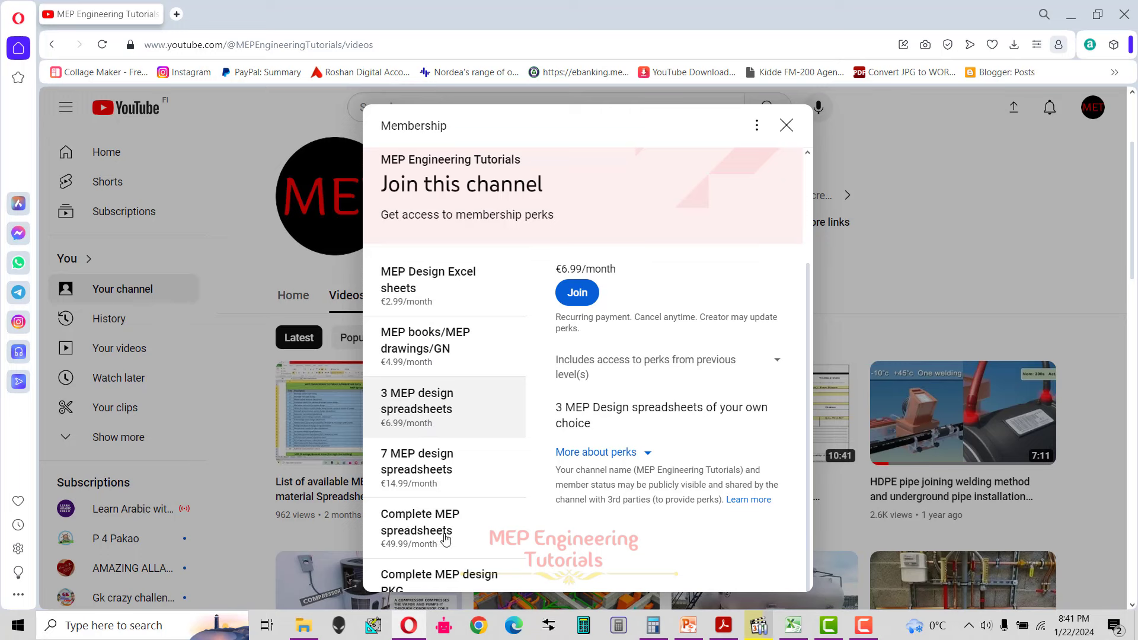
{"action": "left_click", "coordinate": [587, 454]}
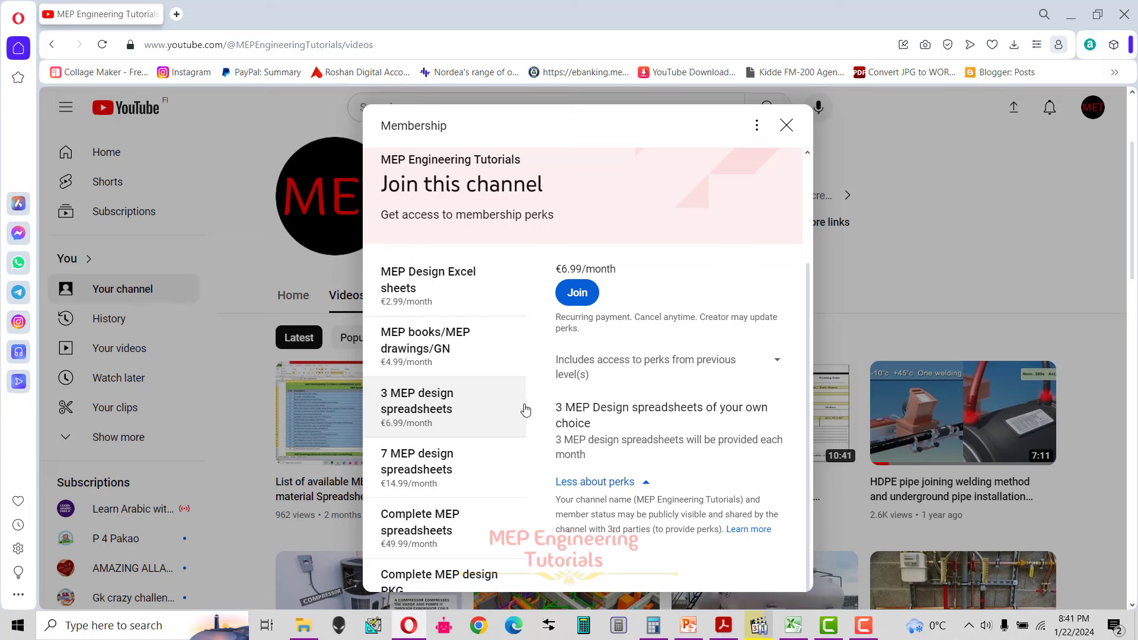
{"action": "scroll", "coordinate": [516, 410], "scroll_direction": "up", "scroll_amount": 1}
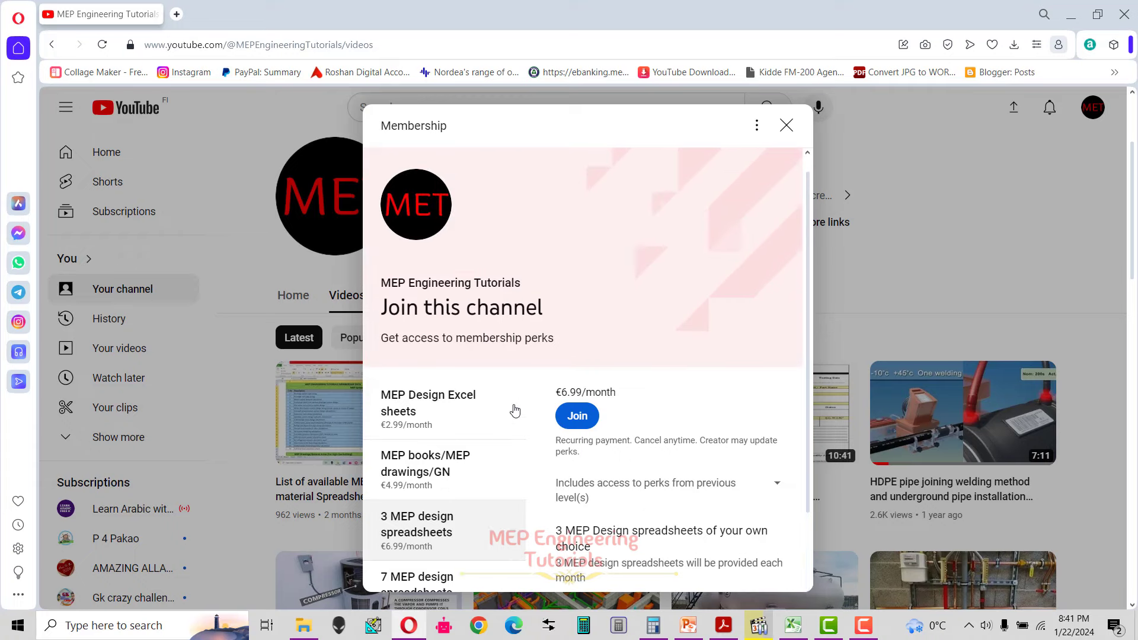
{"action": "scroll", "coordinate": [515, 411], "scroll_direction": "down", "scroll_amount": 1}
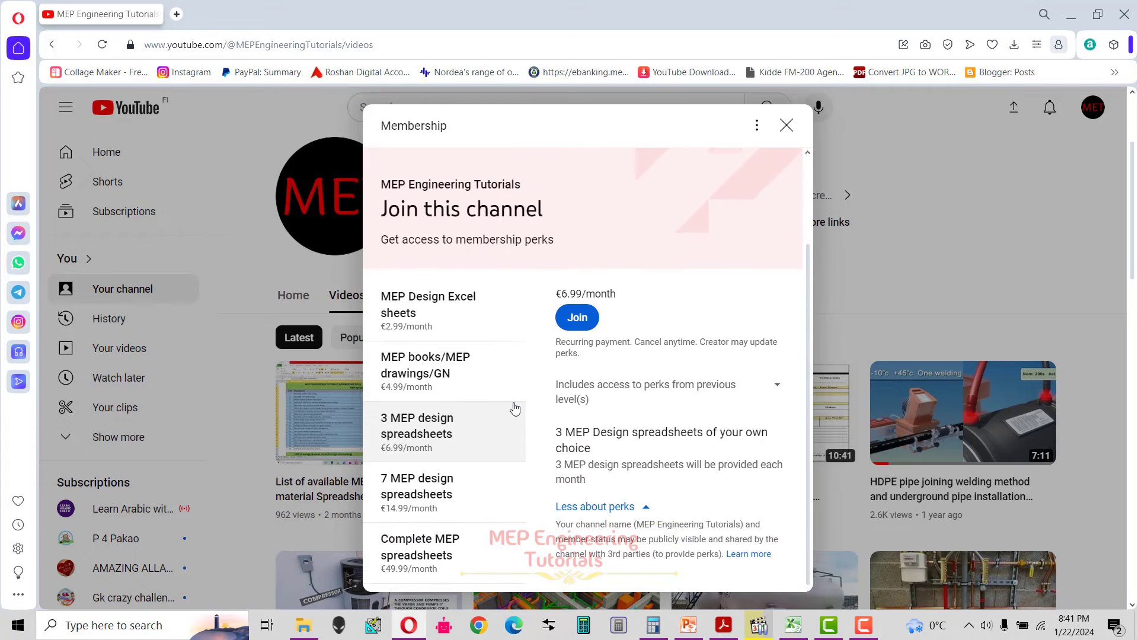
{"action": "left_click", "coordinate": [787, 125]}
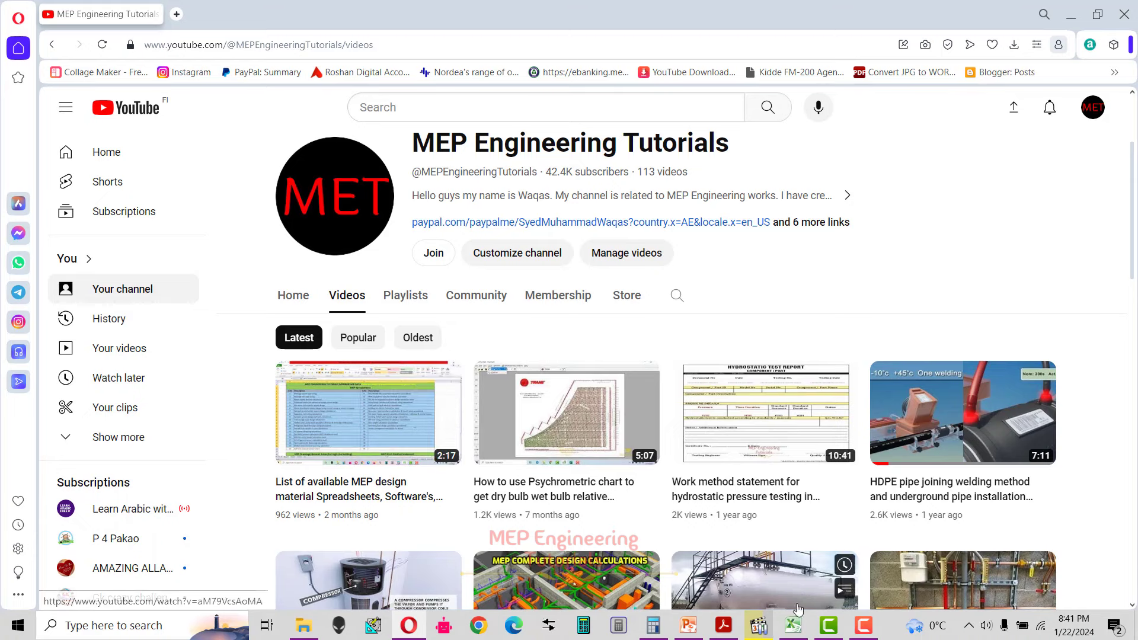
Step: Switch back to Excel and select the Grease Interceptor Sizing Worksheet title
{"action": "left_click", "coordinate": [795, 634]}
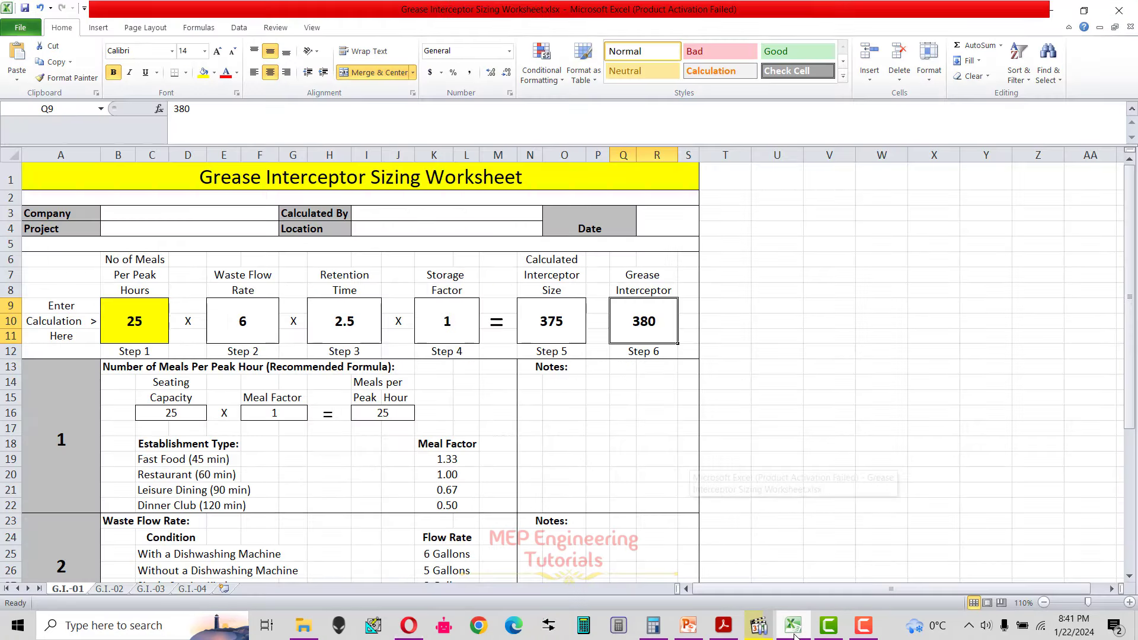
{"action": "left_click", "coordinate": [437, 413]}
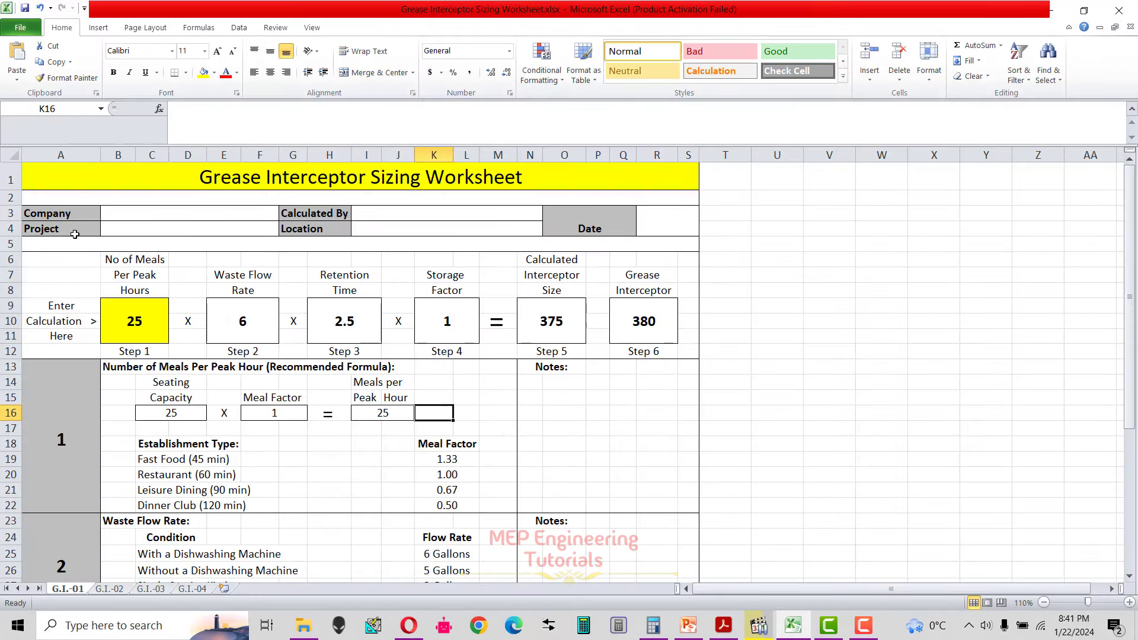
{"action": "left_click", "coordinate": [95, 188]}
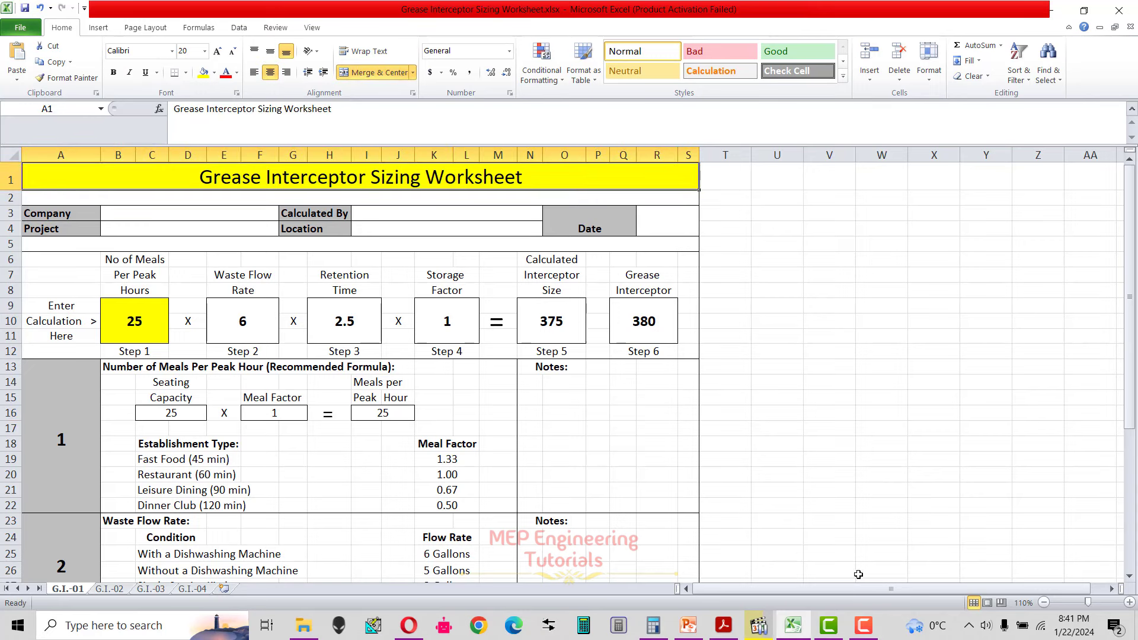